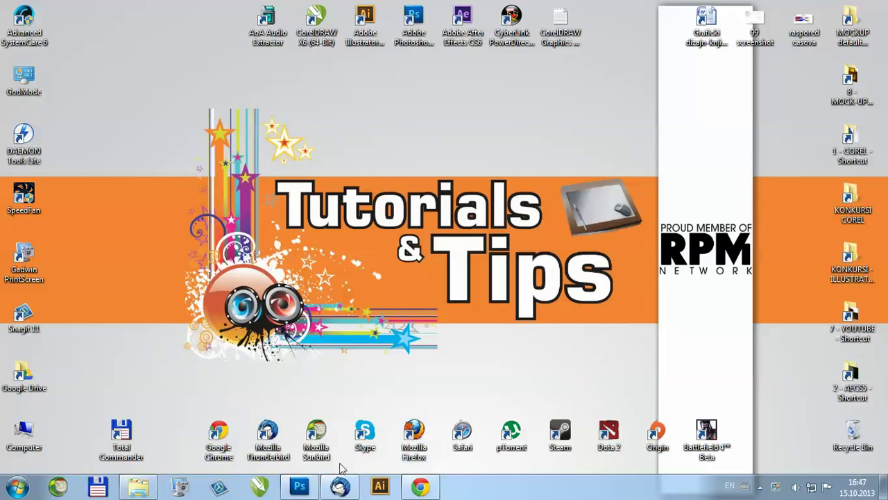
Step: Create Untitled-1, a blank white 1200 × 800 pixel document at 300 pixels/inch
{"action": "left_click", "coordinate": [300, 486]}
{"action": "left_click", "coordinate": [39, 12]}
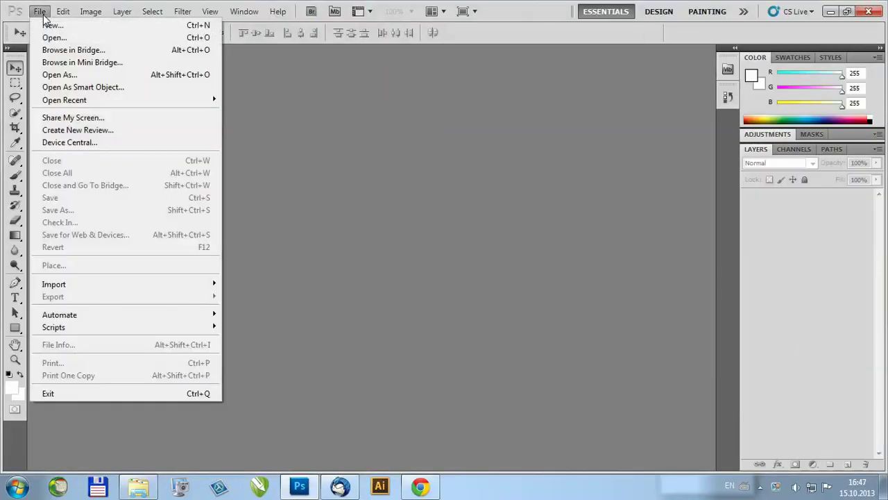
{"action": "left_click", "coordinate": [48, 24]}
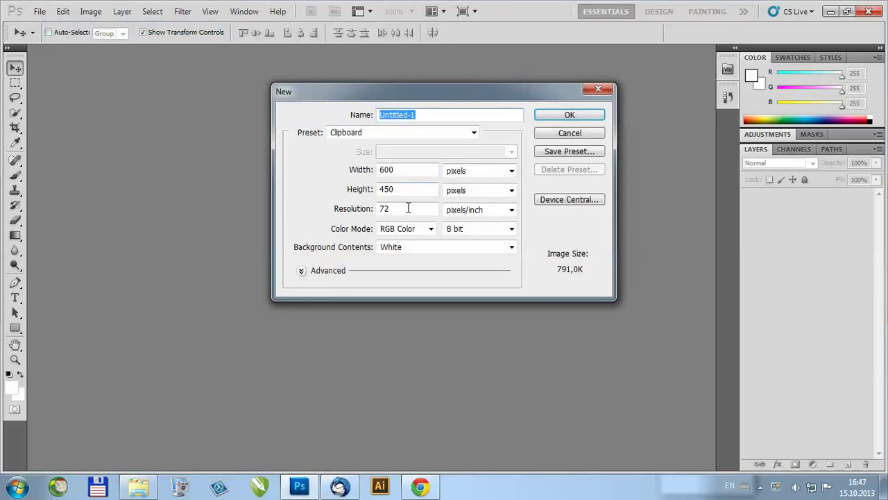
{"action": "left_click_drag", "start_coordinate": [395, 208], "coordinate": [285, 222]}
{"action": "type", "text": "3000"}
{"action": "key", "text": "BackSpace"}
{"action": "left_click_drag", "start_coordinate": [402, 169], "coordinate": [351, 169]}
{"action": "type", "text": "1200"}
{"action": "left_click_drag", "start_coordinate": [403, 189], "coordinate": [359, 187]}
{"action": "type", "text": "800"}
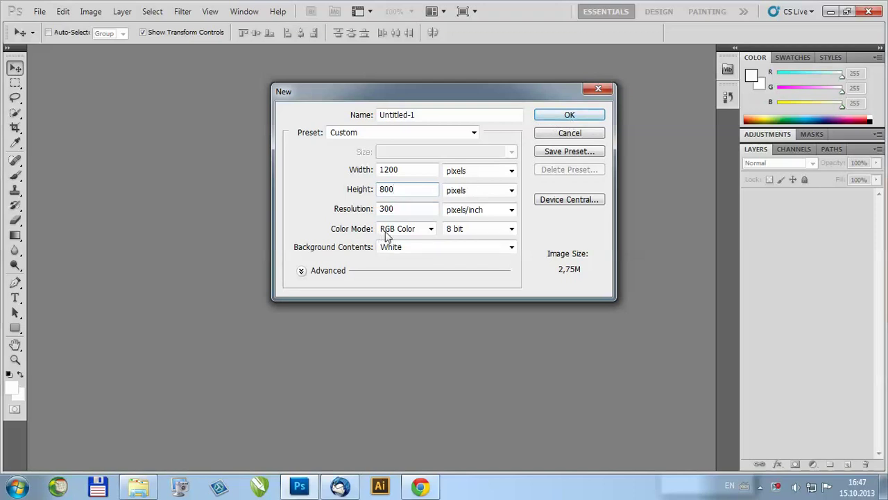
{"action": "left_click", "coordinate": [560, 116]}
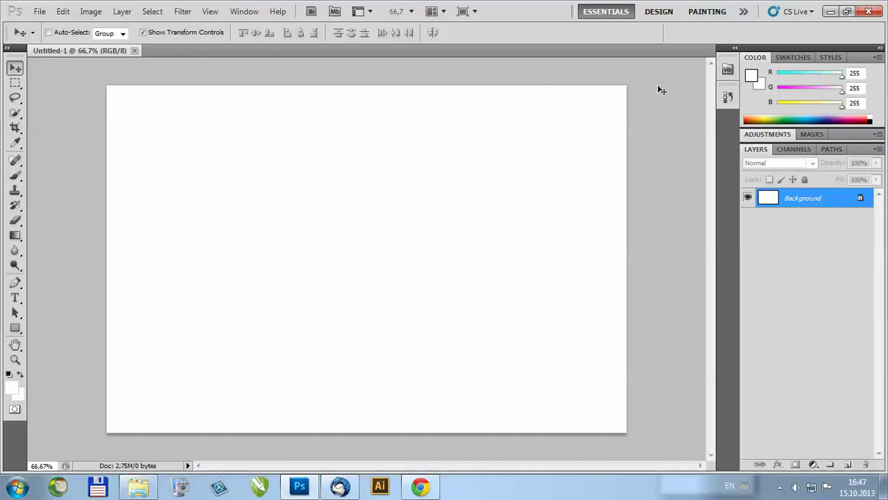
Step: Paste the wood-plank image as Layer 1 and scale it past every canvas edge
{"action": "key", "text": "ctrl+v"}
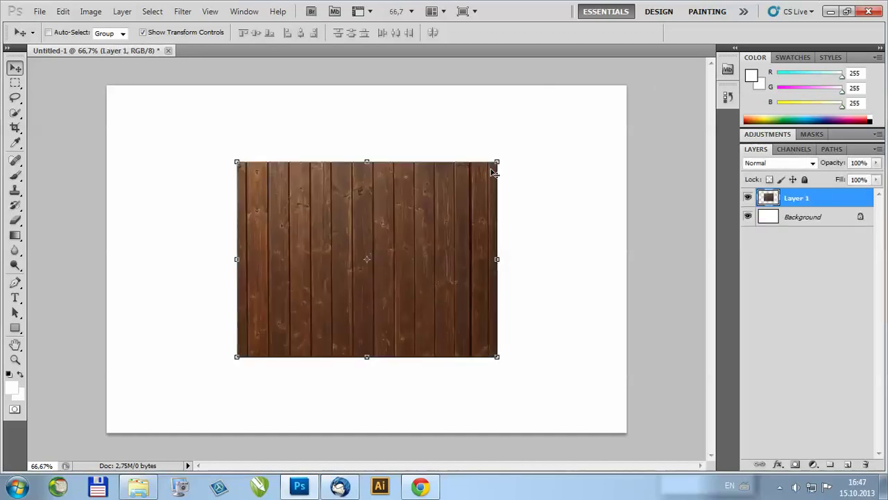
{"action": "key", "text": "ctrl+minus"}
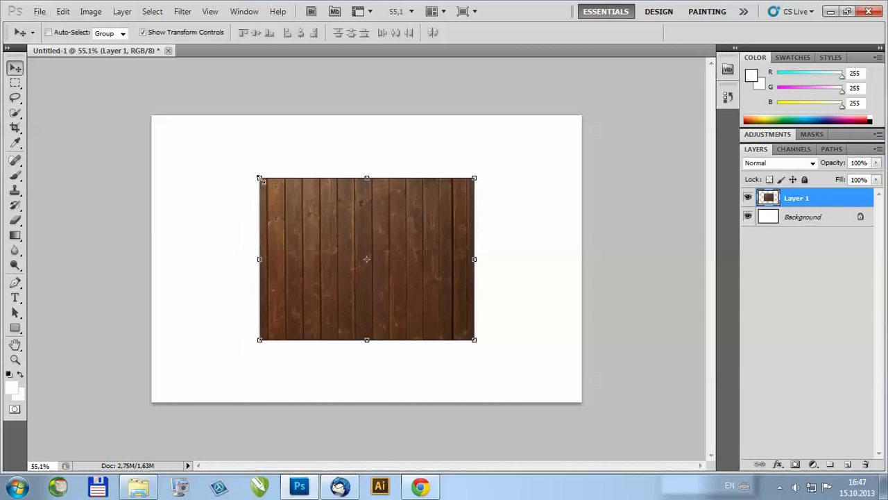
{"action": "left_click_drag", "start_coordinate": [260, 179], "coordinate": [142, 90]}
{"action": "left_click_drag", "start_coordinate": [474, 341], "coordinate": [675, 478]}
{"action": "key", "text": "ctrl+minus"}
{"action": "left_click_drag", "start_coordinate": [599, 424], "coordinate": [612, 434]}
{"action": "left_click_drag", "start_coordinate": [498, 319], "coordinate": [456, 325]}
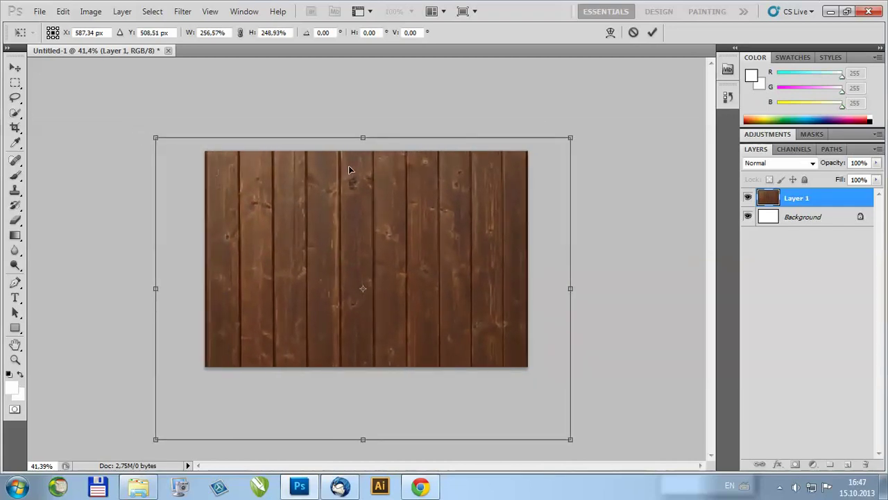
{"action": "left_click_drag", "start_coordinate": [324, 157], "coordinate": [327, 149]}
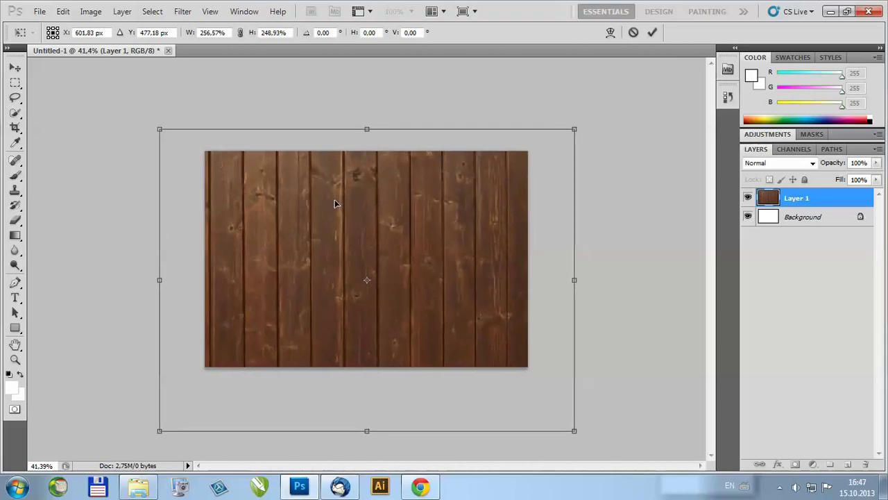
{"action": "left_click", "coordinate": [656, 33]}
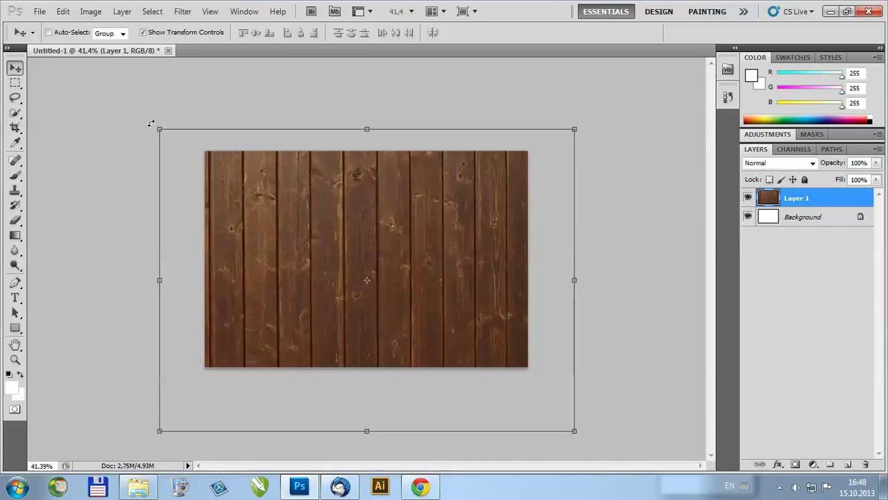
Step: Distort the wood layer's corners into a diagonal floor perspective and commit it
{"action": "left_click_drag", "start_coordinate": [164, 139], "coordinate": [203, 145], "text": "ctrl"}
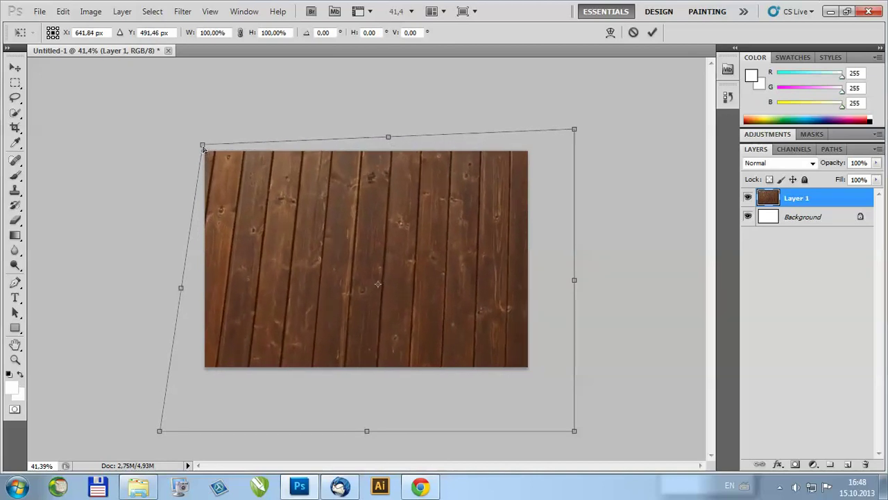
{"action": "left_click_drag", "start_coordinate": [575, 435], "coordinate": [581, 390], "text": "ctrl"}
{"action": "left_click_drag", "start_coordinate": [575, 130], "coordinate": [456, 132], "text": "ctrl"}
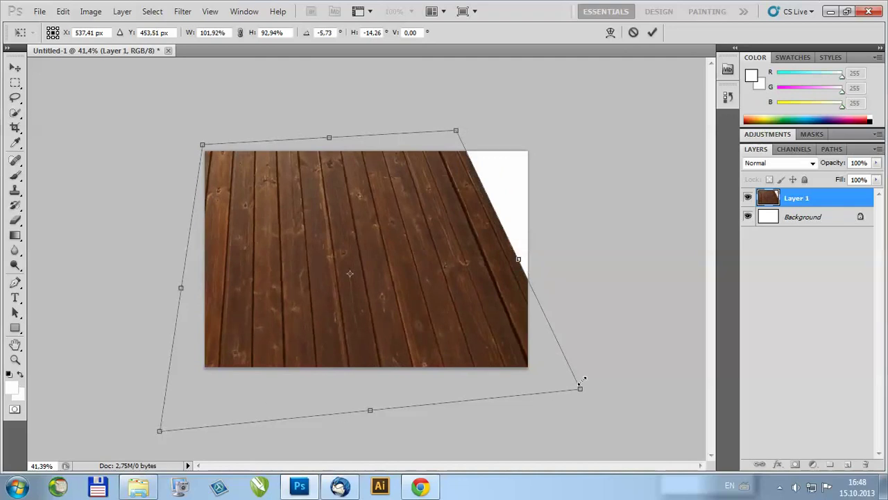
{"action": "left_click_drag", "start_coordinate": [581, 390], "coordinate": [719, 415], "text": "ctrl"}
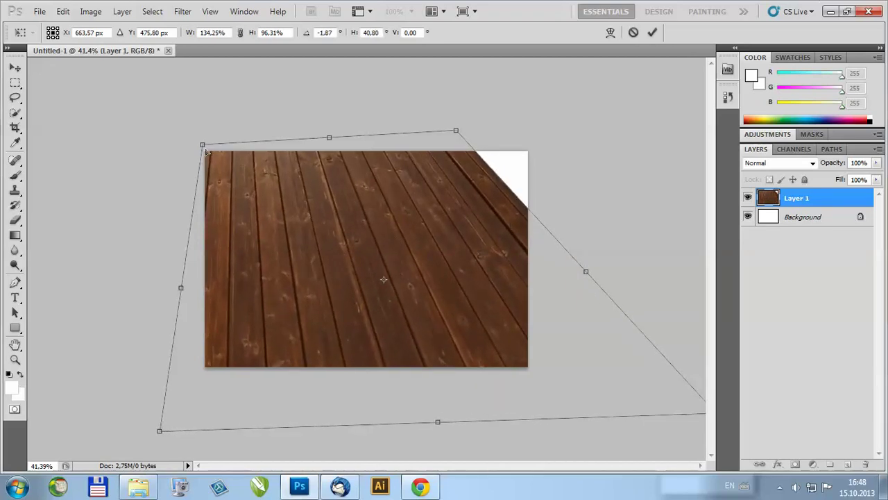
{"action": "left_click_drag", "start_coordinate": [206, 149], "coordinate": [96, 147], "text": "ctrl"}
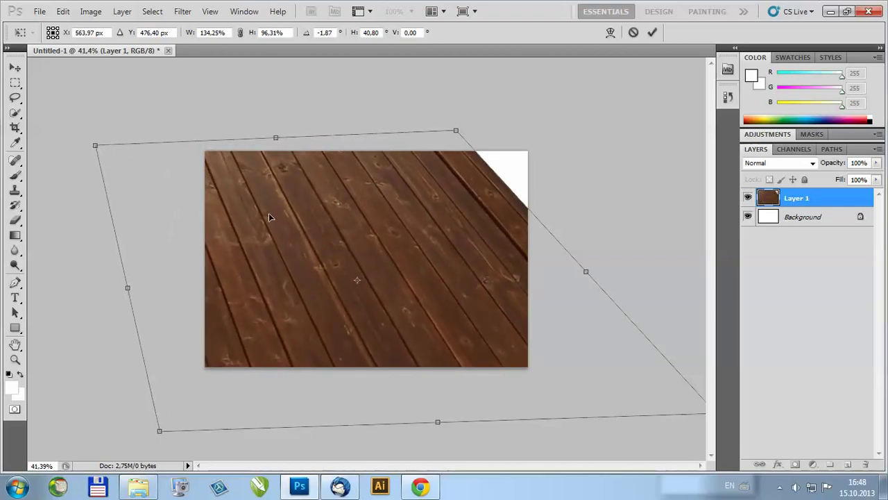
{"action": "left_click", "coordinate": [652, 32]}
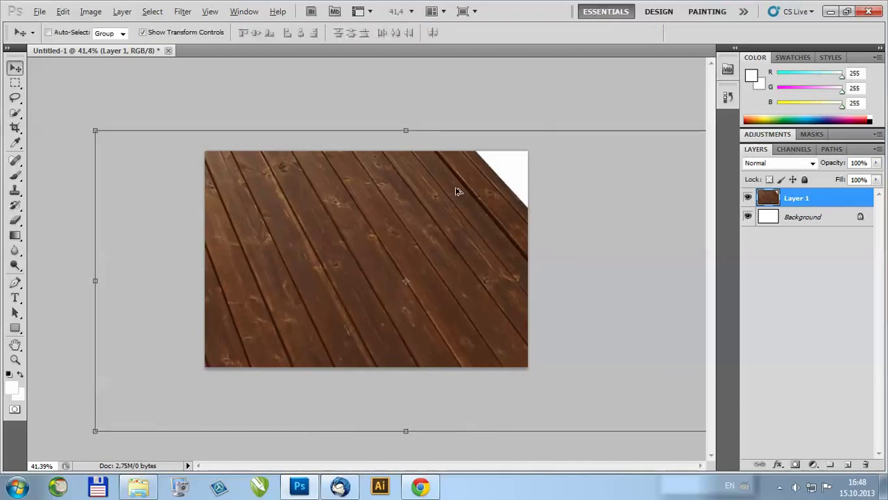
Step: Scale the wood layer up proportionally to 110.49% so no white corner remains
{"action": "scroll", "coordinate": [456, 193], "scroll_direction": "down", "scroll_amount": 1}
{"action": "left_click_drag", "start_coordinate": [631, 161], "coordinate": [674, 122], "text": "shift"}
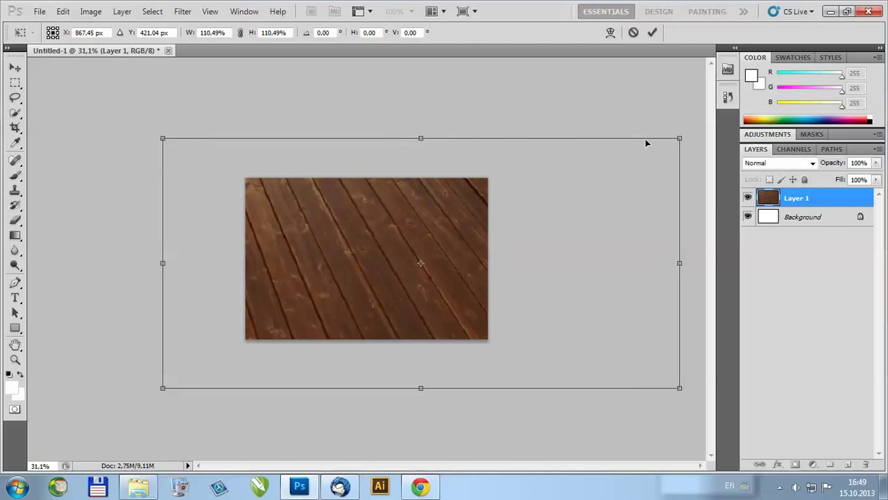
{"action": "key", "text": "Return"}
{"action": "left_click", "coordinate": [840, 238]}
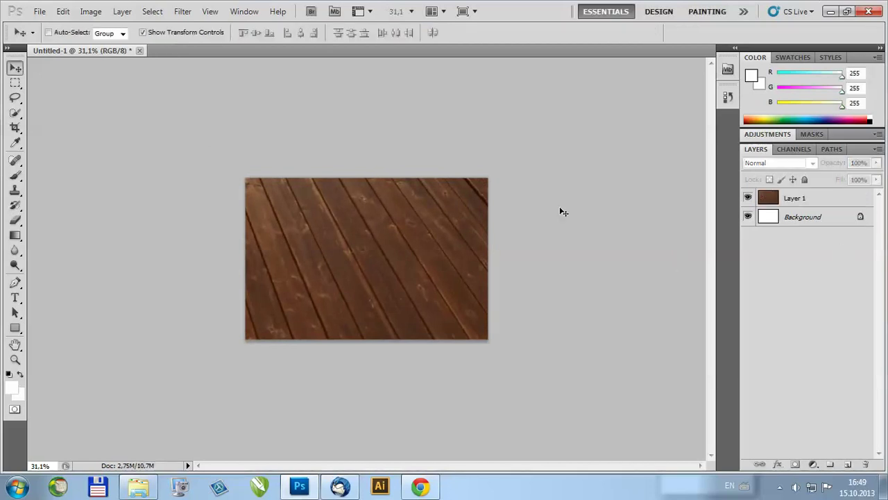
{"action": "key", "text": "ctrl+plus"}
{"action": "key", "text": "ctrl+plus"}
{"action": "key", "text": "ctrl+plus"}
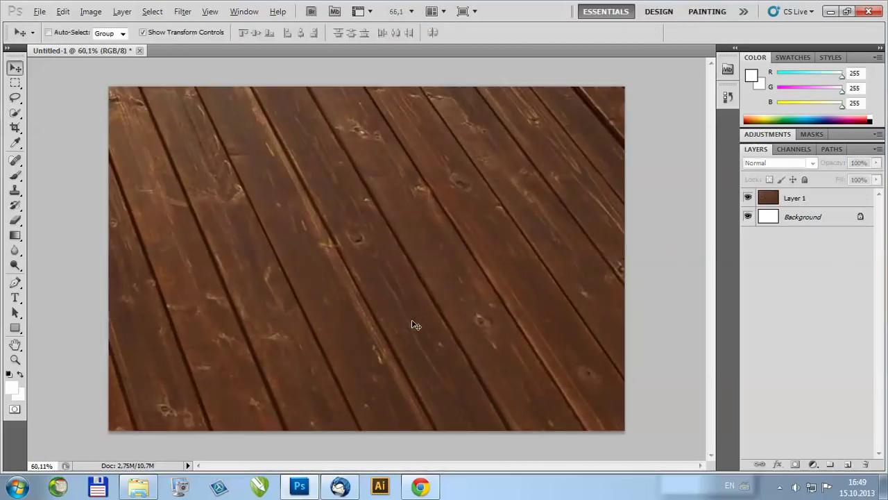
{"action": "key", "text": "ctrl+minus"}
{"action": "scroll", "coordinate": [333, 296], "scroll_direction": "up", "scroll_amount": 1}
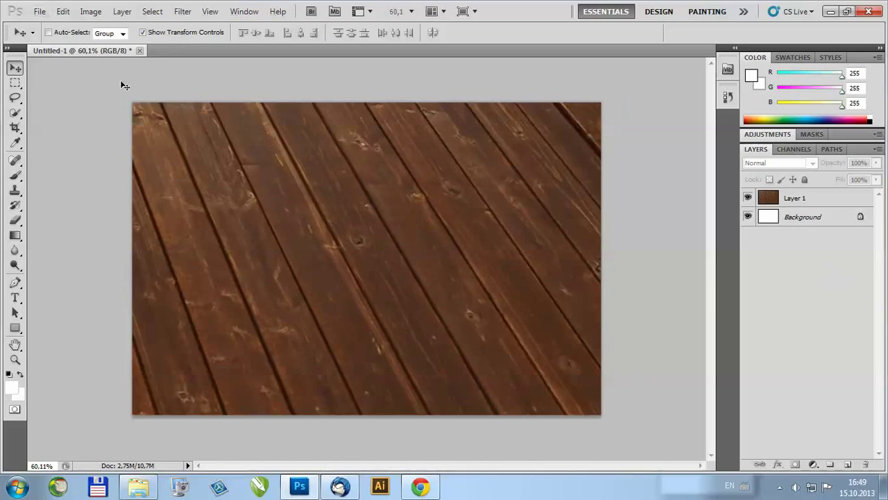
Step: Create Untitled-2, a white 9 × 5 cm card document at 300 pixels/inch
{"action": "left_click", "coordinate": [43, 16]}
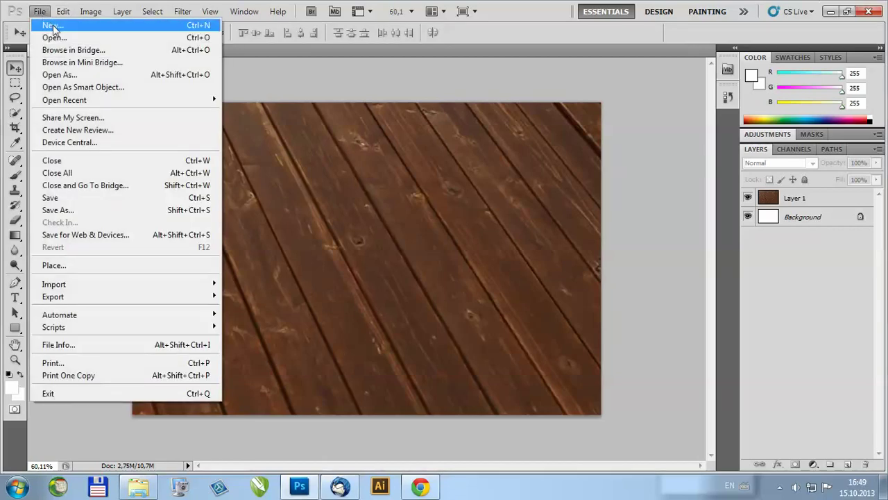
{"action": "left_click", "coordinate": [49, 25]}
{"action": "double_click", "coordinate": [385, 209]}
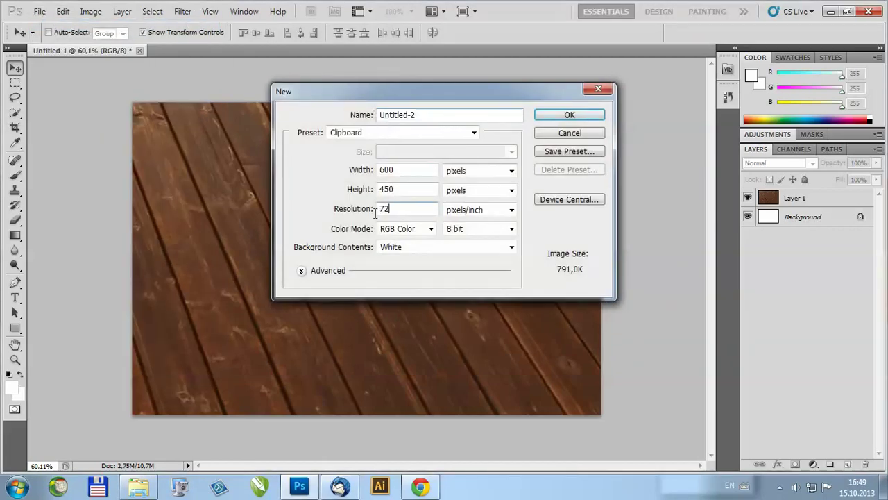
{"action": "type", "text": "300"}
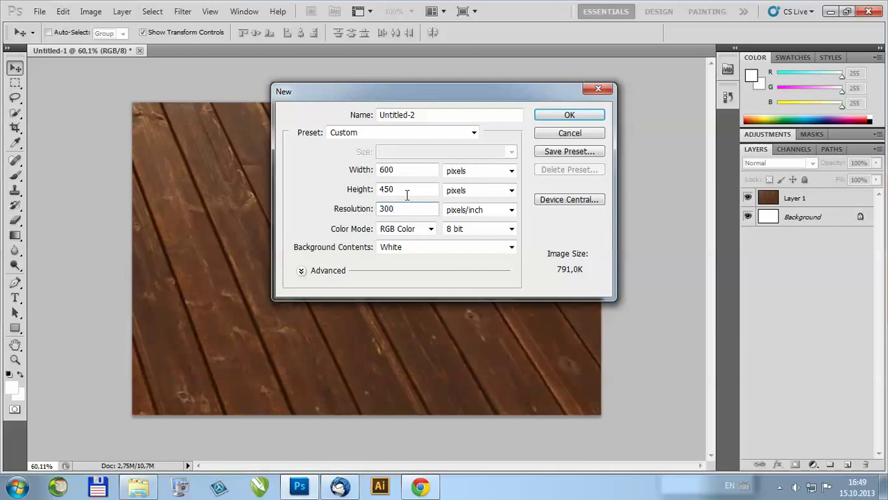
{"action": "left_click", "coordinate": [498, 171]}
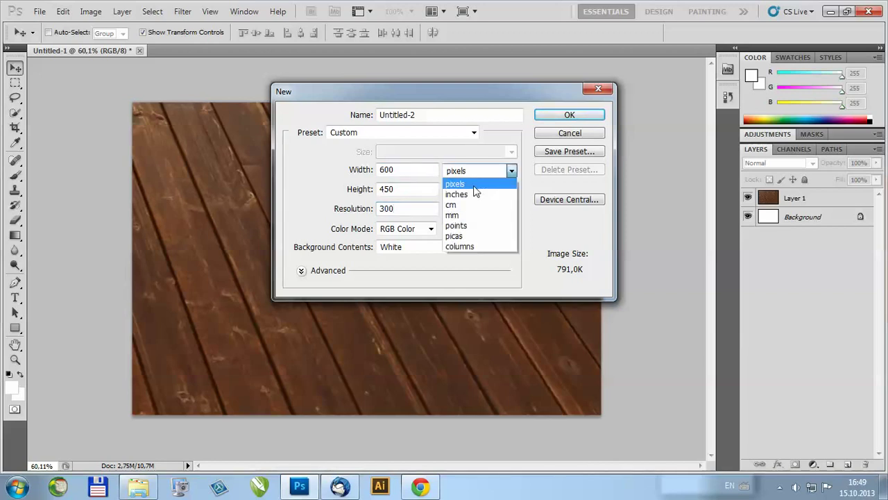
{"action": "left_click", "coordinate": [459, 206]}
{"action": "left_click", "coordinate": [399, 170]}
{"action": "double_click", "coordinate": [400, 169]}
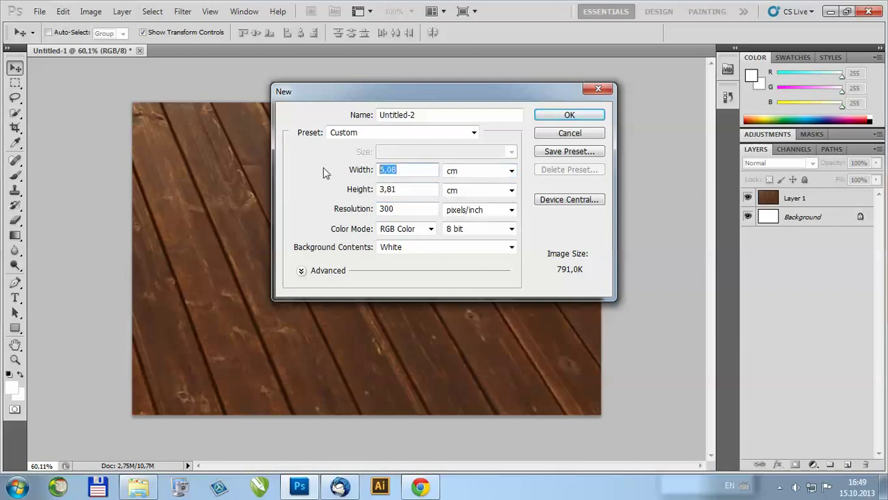
{"action": "type", "text": "9"}
{"action": "double_click", "coordinate": [386, 188]}
{"action": "type", "text": "5"}
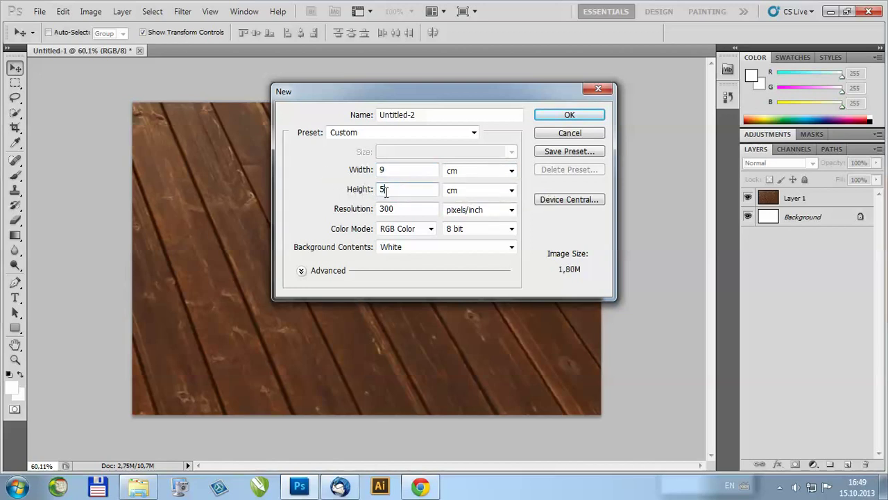
{"action": "left_click", "coordinate": [569, 116]}
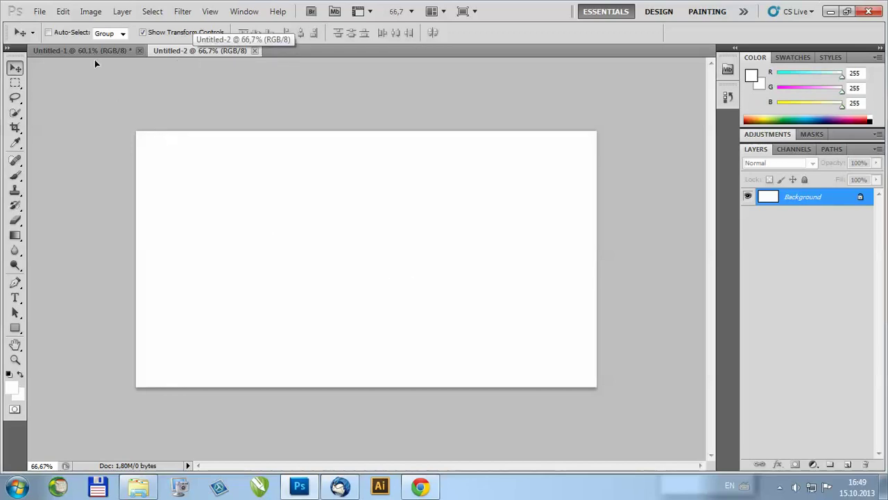
Step: Drag the white card into the wood document as Layer 2, scaled to 52.57% and centred
{"action": "left_click_drag", "start_coordinate": [94, 51], "coordinate": [320, 209]}
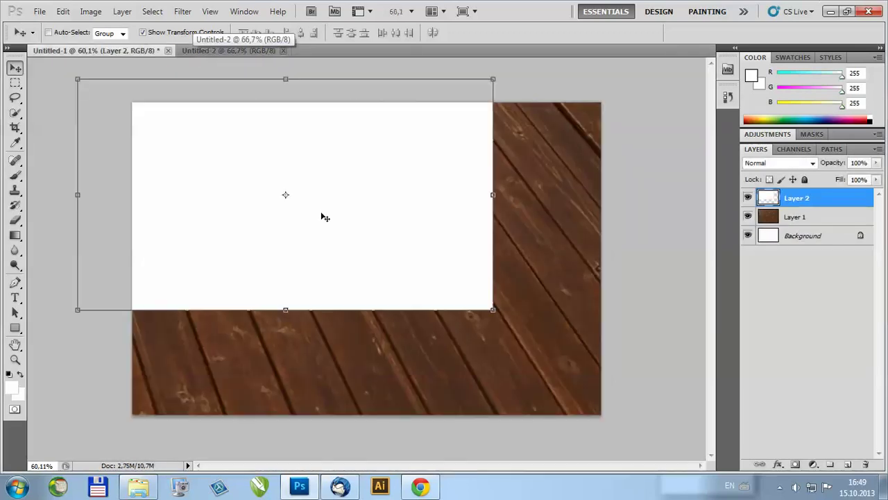
{"action": "left_click_drag", "start_coordinate": [246, 174], "coordinate": [325, 232]}
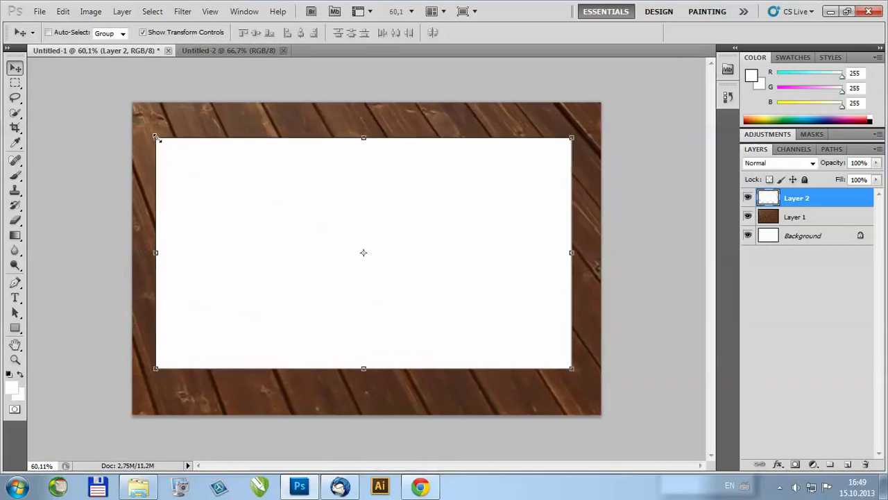
{"action": "left_click_drag", "start_coordinate": [156, 136], "coordinate": [352, 248]}
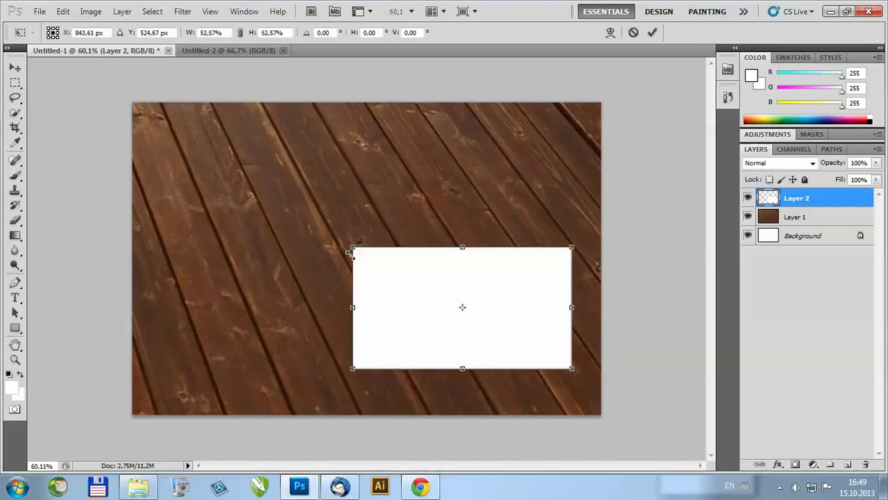
{"action": "left_click_drag", "start_coordinate": [513, 280], "coordinate": [496, 245]}
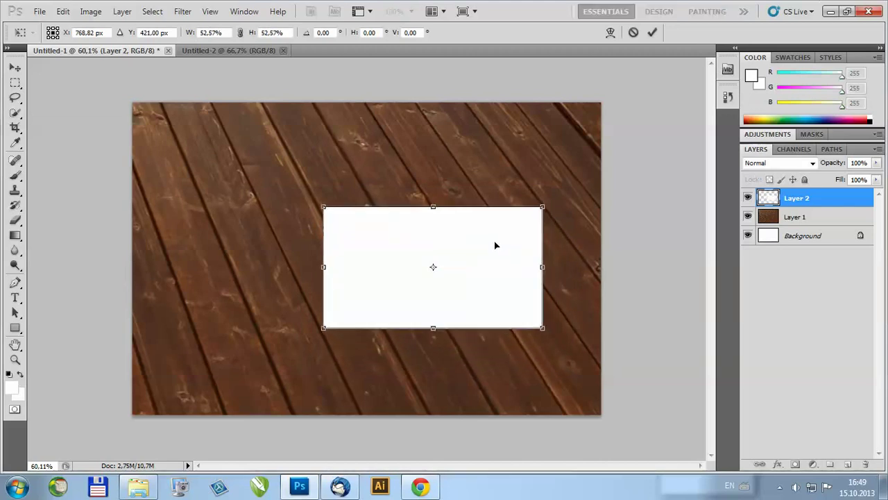
{"action": "key", "text": "Return"}
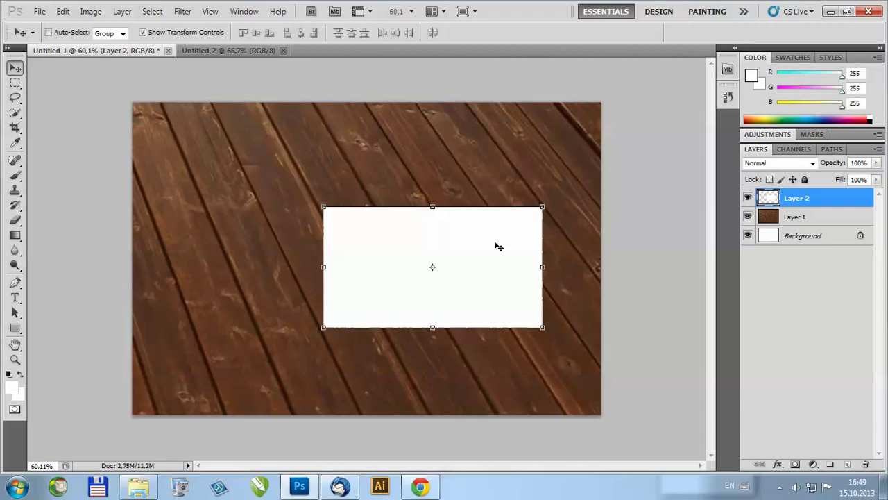
Step: Dismiss the no-layer-selected warning and reselect Layer 2 in the Layers panel
{"action": "left_click", "coordinate": [839, 304]}
{"action": "scroll", "coordinate": [409, 268], "scroll_direction": "up", "scroll_amount": 4}
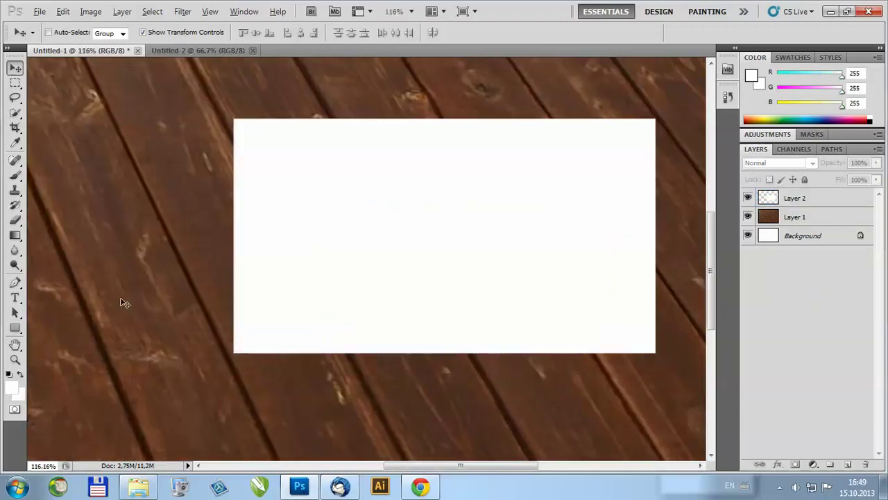
{"action": "scroll", "coordinate": [369, 264], "scroll_direction": "down", "scroll_amount": 4}
{"action": "left_click", "coordinate": [470, 255]}
{"action": "left_click", "coordinate": [466, 189]}
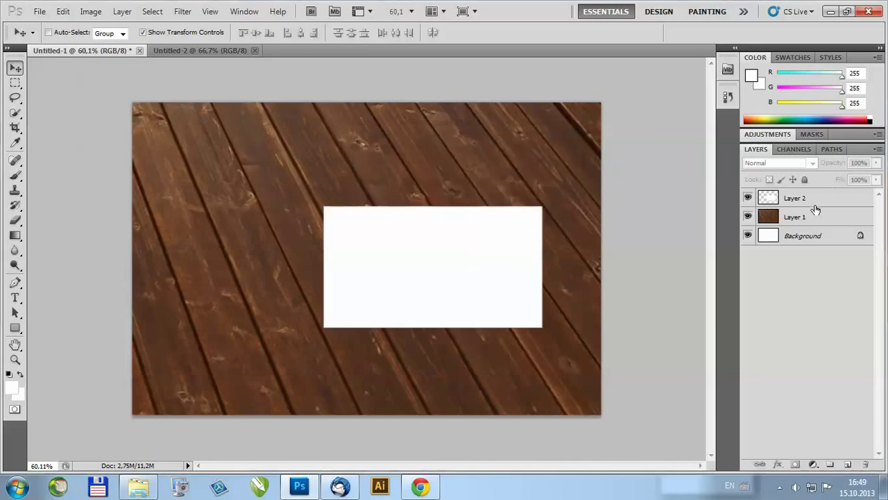
{"action": "left_click", "coordinate": [816, 206]}
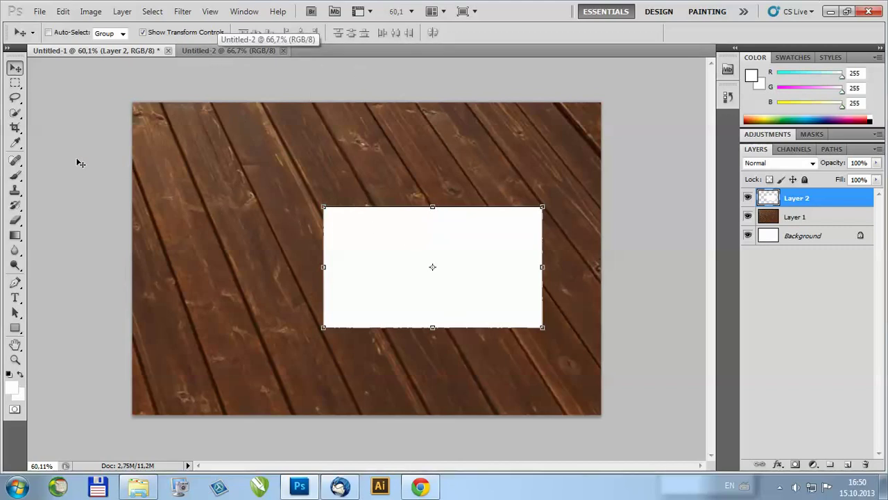
Step: Convert the white card's Layer 2 into a Smart Object
{"action": "right_click", "coordinate": [804, 202]}
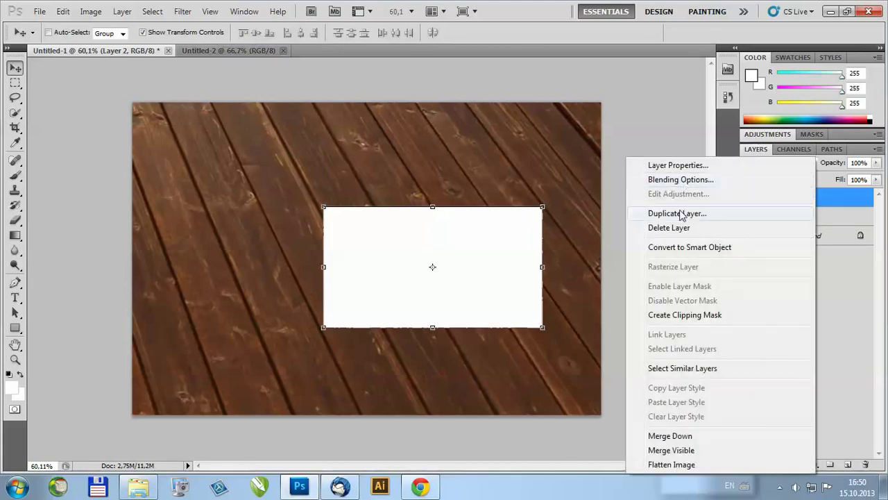
{"action": "left_click", "coordinate": [685, 254]}
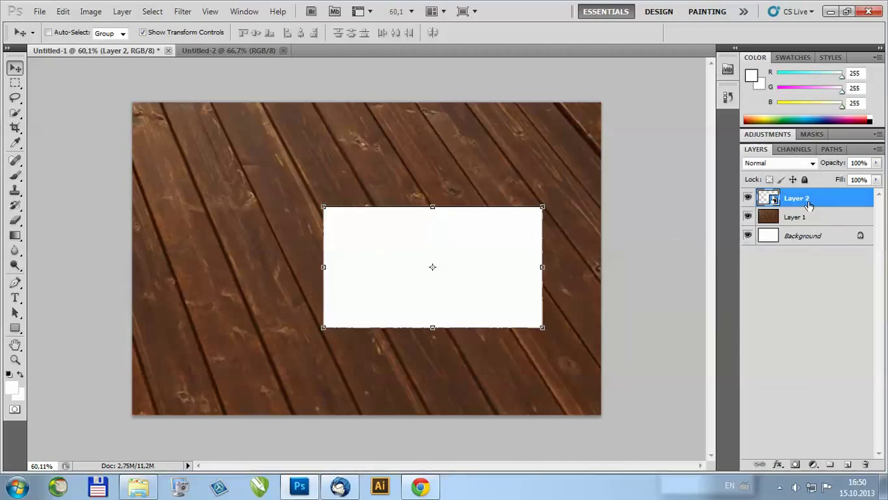
{"action": "double_click", "coordinate": [760, 204]}
{"action": "key", "text": "Escape"}
{"action": "right_click", "coordinate": [813, 204]}
{"action": "left_click", "coordinate": [834, 302]}
Step: Distort the card's corners into a slanted perspective matching the planks and commit it
{"action": "scroll", "coordinate": [368, 270], "scroll_direction": "up", "scroll_amount": 1}
{"action": "left_click_drag", "start_coordinate": [386, 234], "coordinate": [347, 242]}
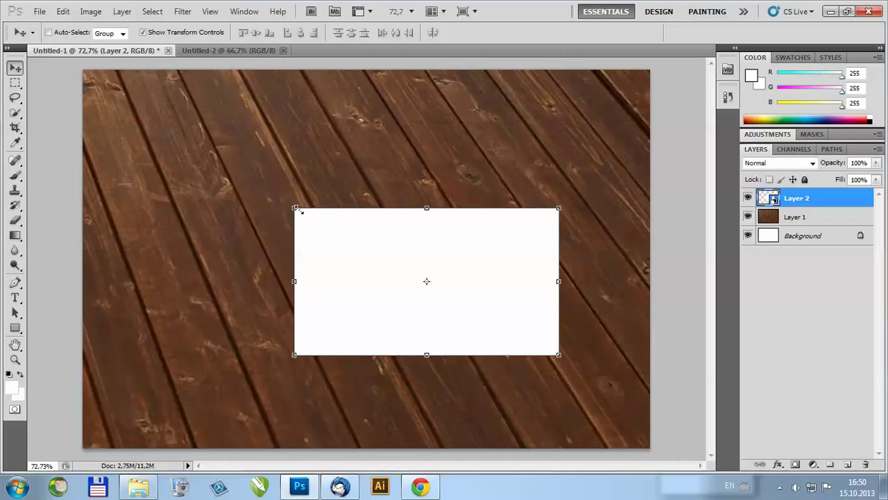
{"action": "left_click_drag", "start_coordinate": [294, 210], "coordinate": [262, 219]}
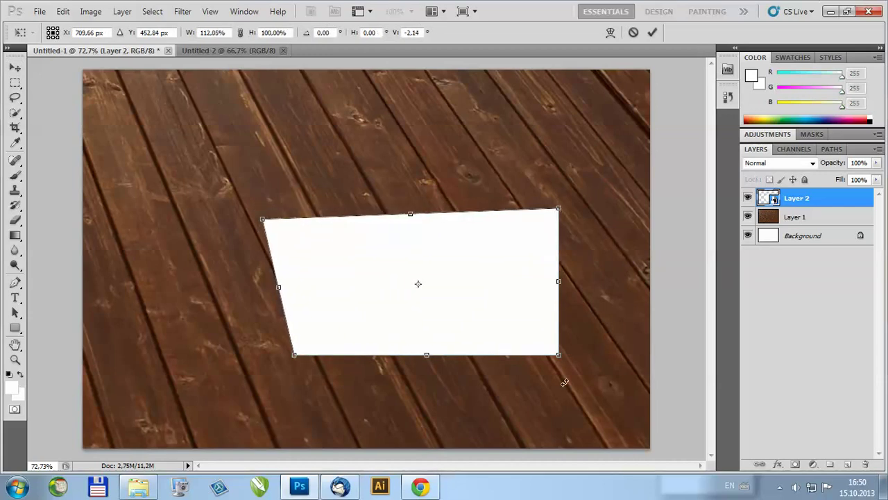
{"action": "mouse_move", "coordinate": [564, 356]}
{"action": "left_mouse_down"}
{"action": "mouse_move", "coordinate": [568, 343]}
{"action": "mouse_move", "coordinate": [575, 355]}
{"action": "mouse_move", "coordinate": [569, 343]}
{"action": "left_mouse_up"}
{"action": "left_click_drag", "start_coordinate": [558, 208], "coordinate": [521, 220]}
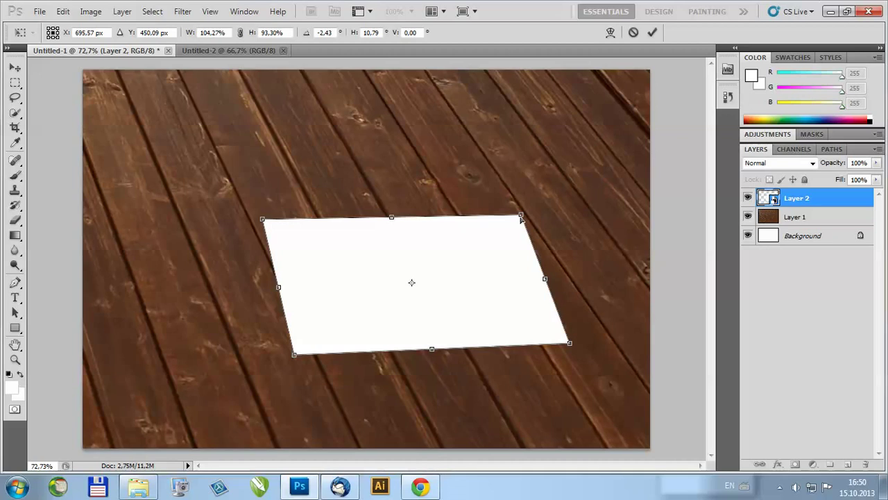
{"action": "scroll", "coordinate": [415, 264], "scroll_direction": "down", "scroll_amount": 3}
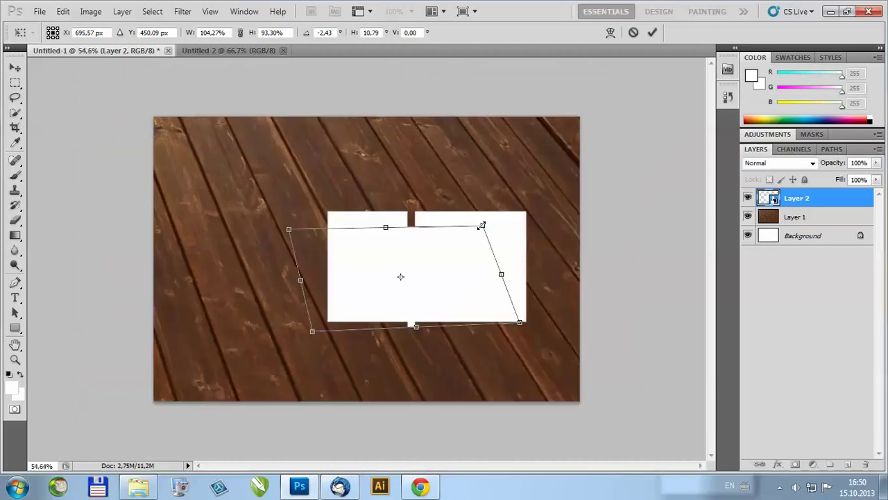
{"action": "key", "text": "alt+space"}
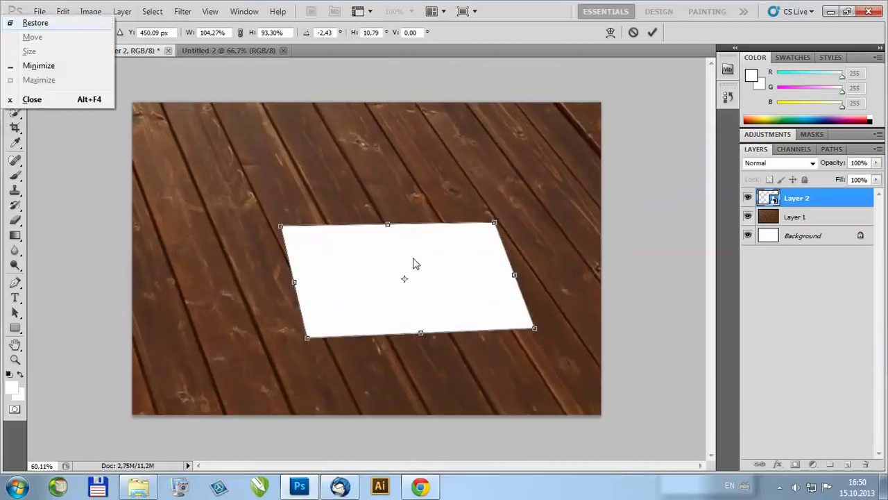
{"action": "left_click", "coordinate": [652, 32]}
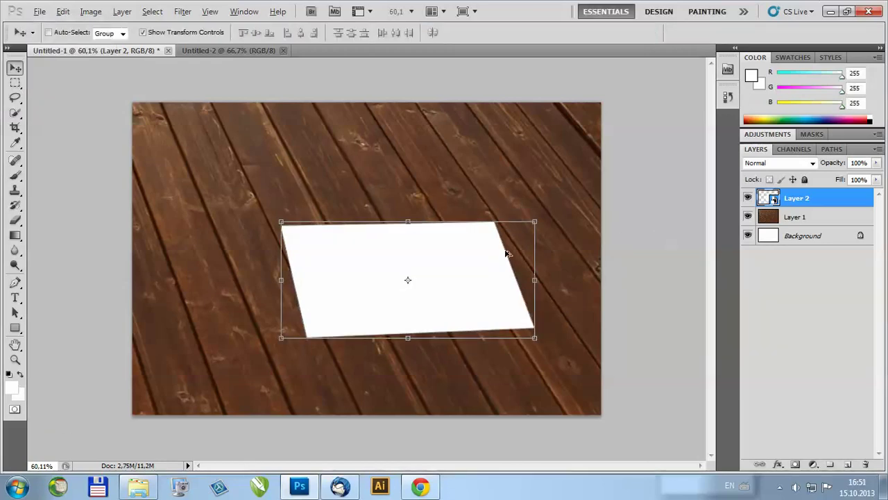
Step: Preview the slanted card deselected, then reselect Layer 2 and bring up its layer menu
{"action": "scroll", "coordinate": [392, 307], "scroll_direction": "up", "scroll_amount": 4}
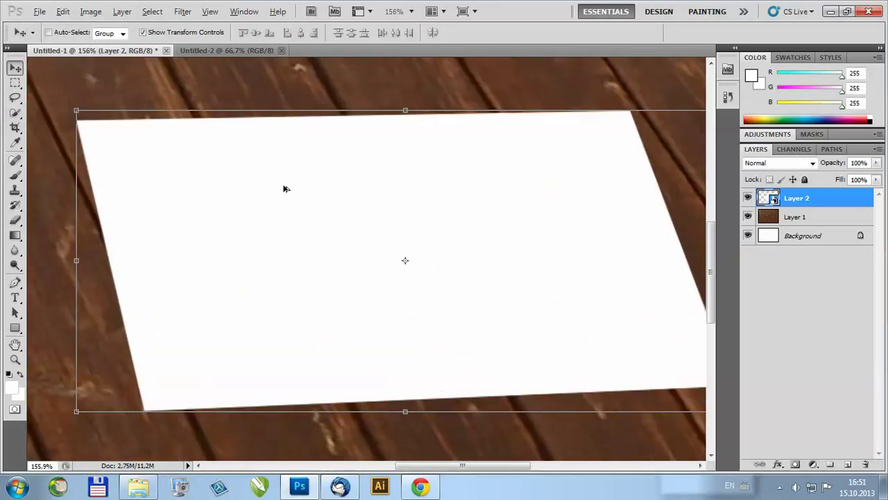
{"action": "scroll", "coordinate": [385, 177], "scroll_direction": "down", "scroll_amount": 4}
{"action": "scroll", "coordinate": [422, 317], "scroll_direction": "up", "scroll_amount": 3}
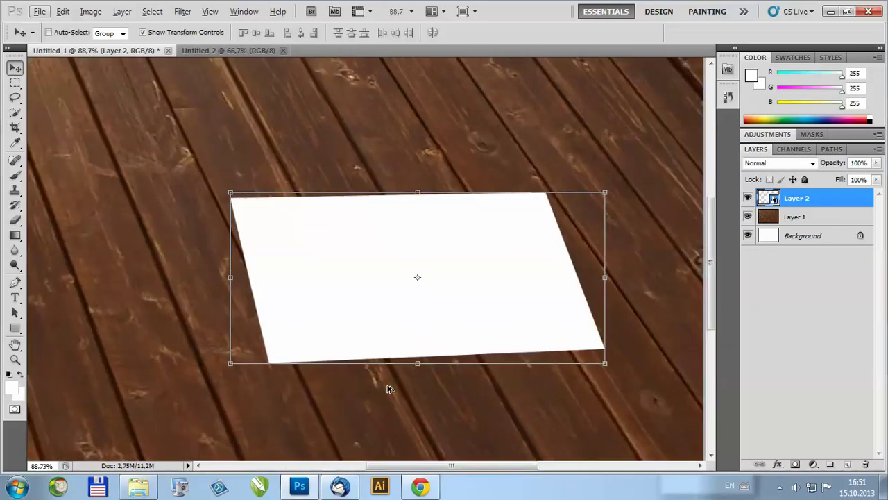
{"action": "scroll", "coordinate": [297, 226], "scroll_direction": "down", "scroll_amount": 2}
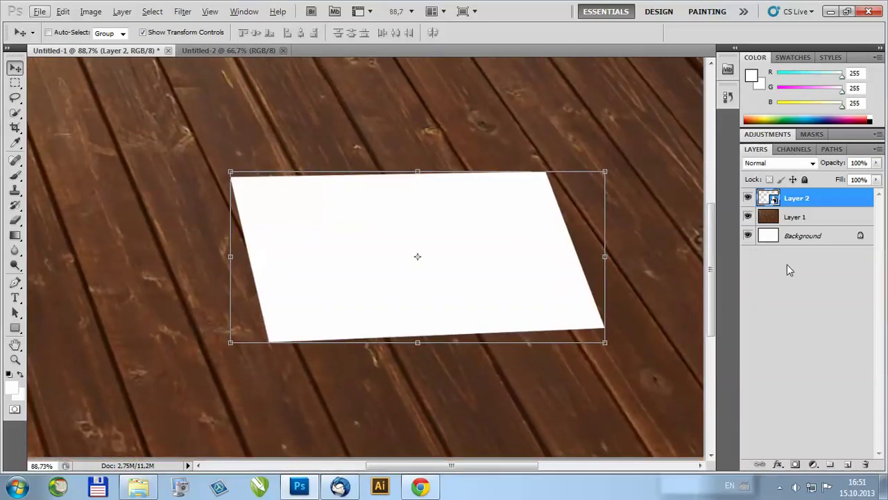
{"action": "left_click", "coordinate": [787, 268]}
{"action": "scroll", "coordinate": [470, 254], "scroll_direction": "down", "scroll_amount": 2}
{"action": "scroll", "coordinate": [379, 309], "scroll_direction": "up", "scroll_amount": 1}
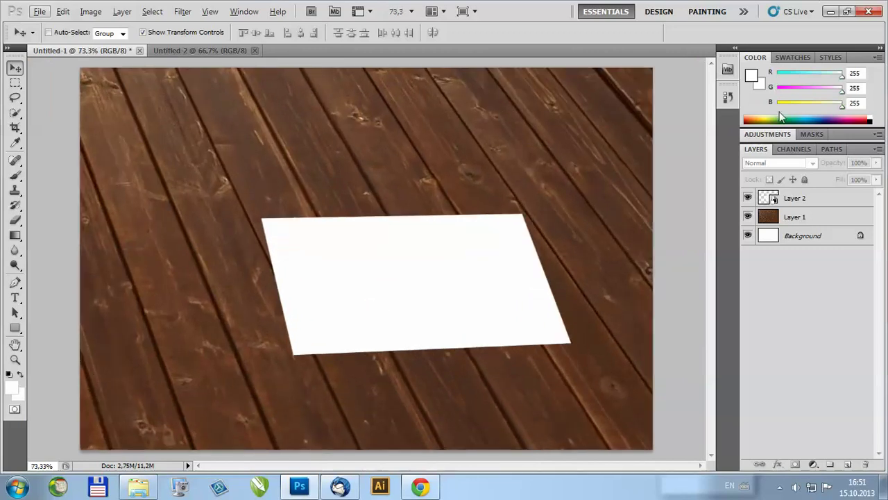
{"action": "left_click", "coordinate": [784, 204]}
{"action": "right_click", "coordinate": [797, 200]}
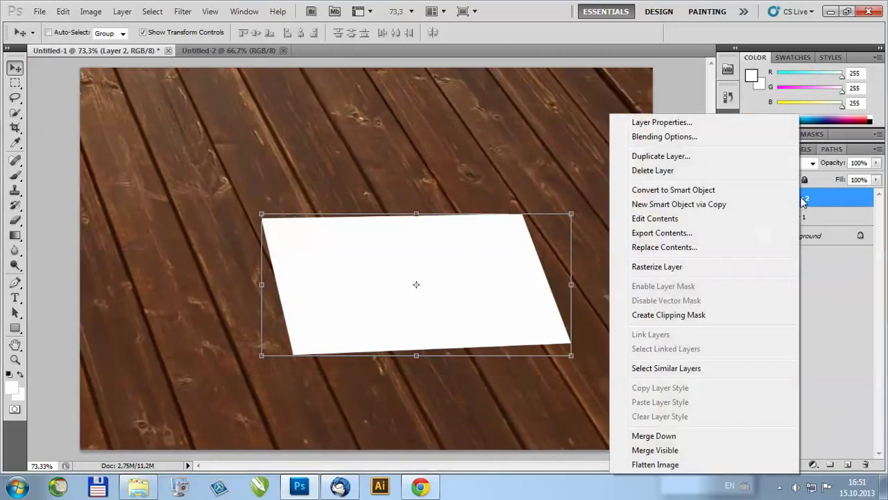
Step: Add a 75% opacity drop shadow to Layer 2 with 10 px distance and 6 px size
{"action": "left_click", "coordinate": [669, 139]}
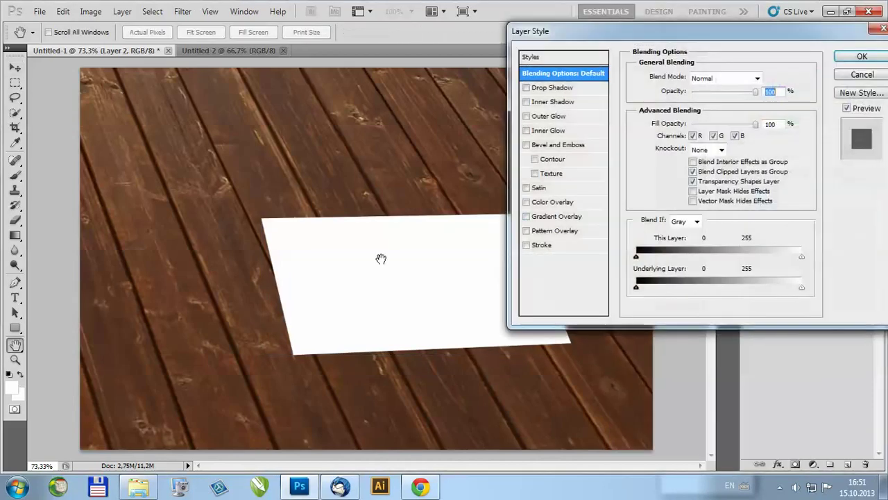
{"action": "left_click_drag", "start_coordinate": [637, 34], "coordinate": [602, 41]}
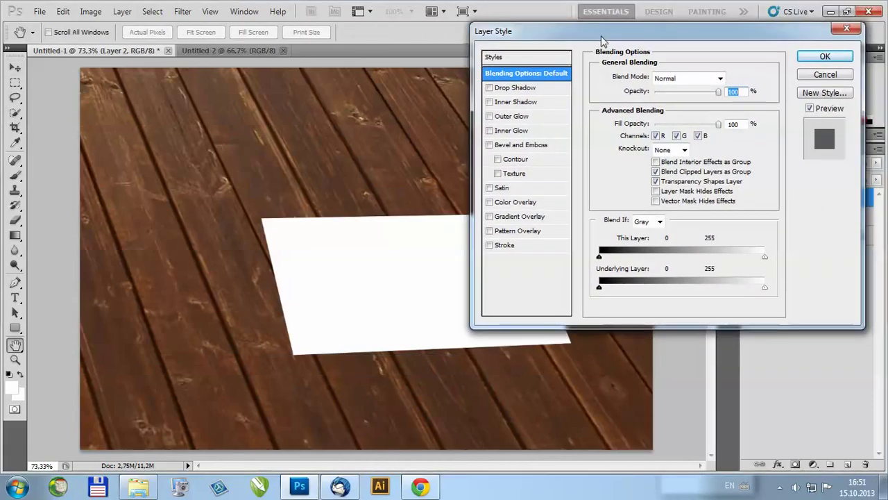
{"action": "left_click", "coordinate": [508, 89]}
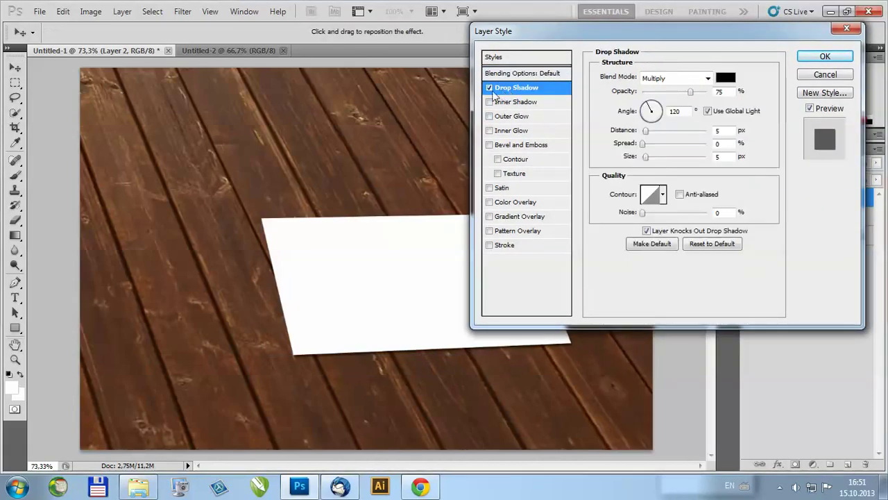
{"action": "left_click_drag", "start_coordinate": [646, 136], "coordinate": [652, 135]}
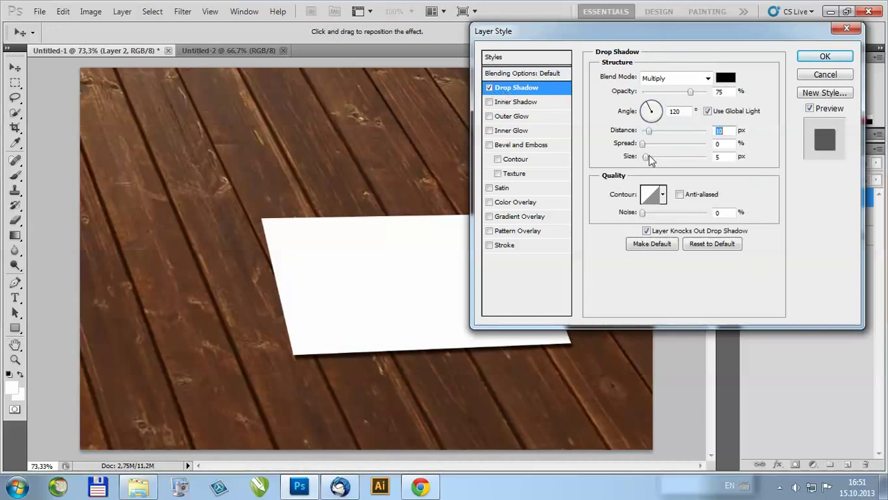
{"action": "left_click_drag", "start_coordinate": [642, 144], "coordinate": [642, 145]}
{"action": "left_click_drag", "start_coordinate": [646, 157], "coordinate": [652, 159]}
{"action": "left_click", "coordinate": [826, 56]}
{"action": "left_click", "coordinate": [804, 339]}
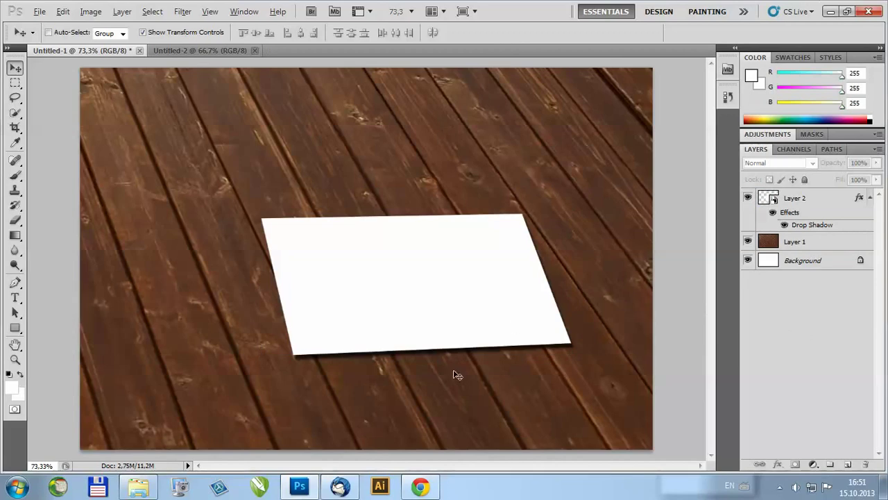
{"action": "scroll", "coordinate": [343, 364], "scroll_direction": "up", "scroll_amount": 3}
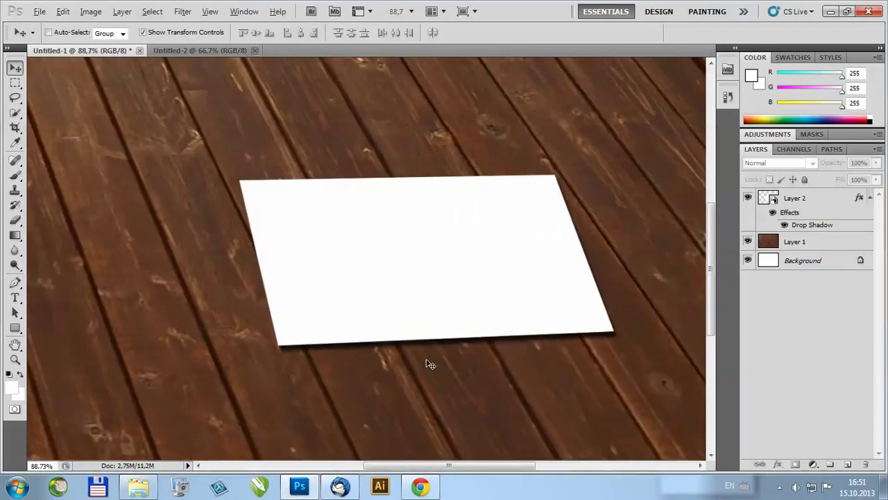
{"action": "scroll", "coordinate": [218, 321], "scroll_direction": "down", "scroll_amount": 3}
{"action": "scroll", "coordinate": [301, 343], "scroll_direction": "up", "scroll_amount": 2}
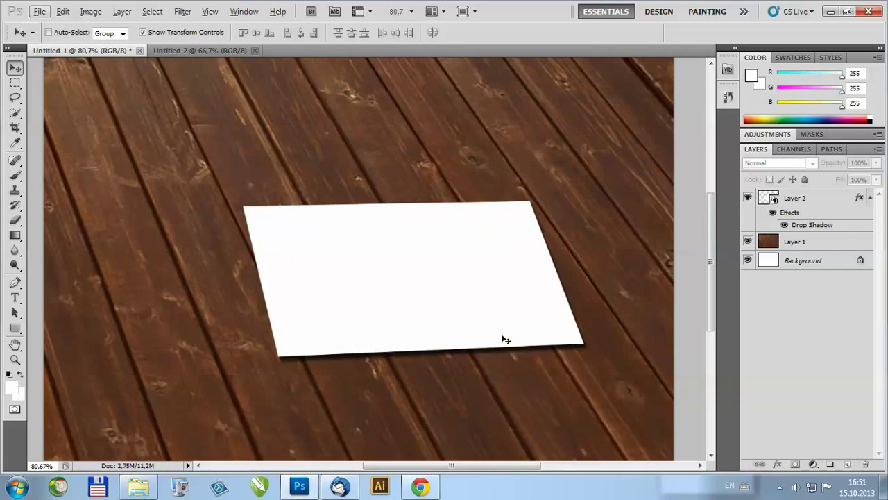
{"action": "scroll", "coordinate": [440, 355], "scroll_direction": "up", "scroll_amount": 3}
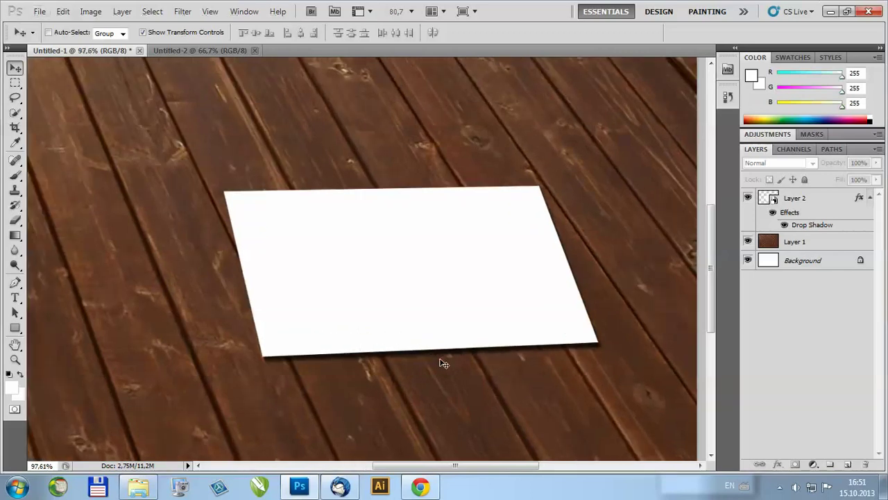
{"action": "scroll", "coordinate": [470, 365], "scroll_direction": "down", "scroll_amount": 2}
{"action": "scroll", "coordinate": [437, 340], "scroll_direction": "down", "scroll_amount": 2}
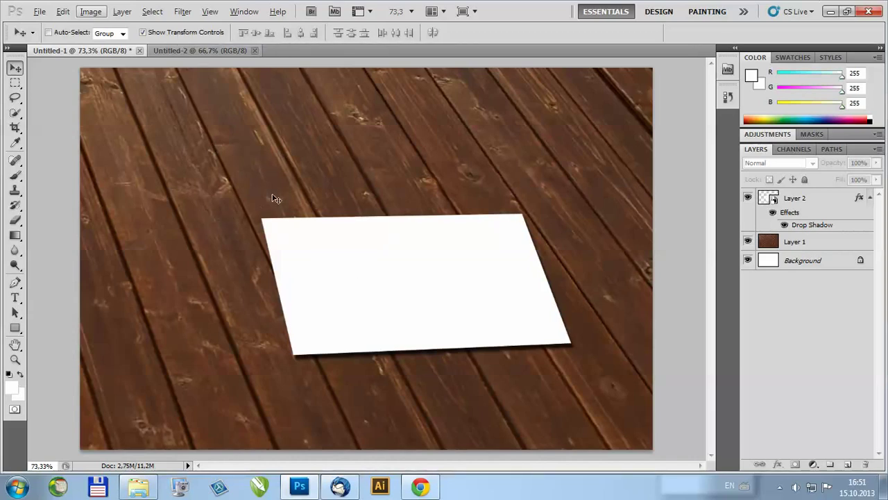
{"action": "scroll", "coordinate": [474, 244], "scroll_direction": "down", "scroll_amount": 2}
{"action": "scroll", "coordinate": [453, 360], "scroll_direction": "up", "scroll_amount": 3}
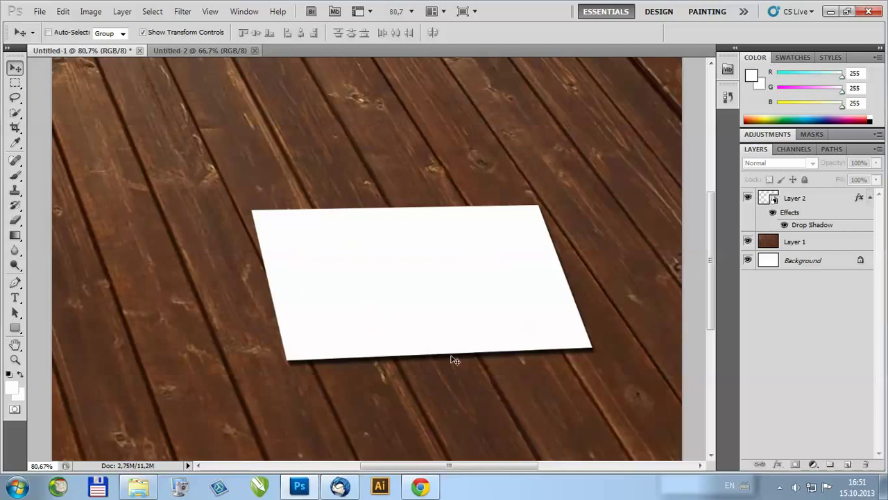
{"action": "scroll", "coordinate": [491, 354], "scroll_direction": "down", "scroll_amount": 2}
{"action": "scroll", "coordinate": [409, 347], "scroll_direction": "up", "scroll_amount": 2}
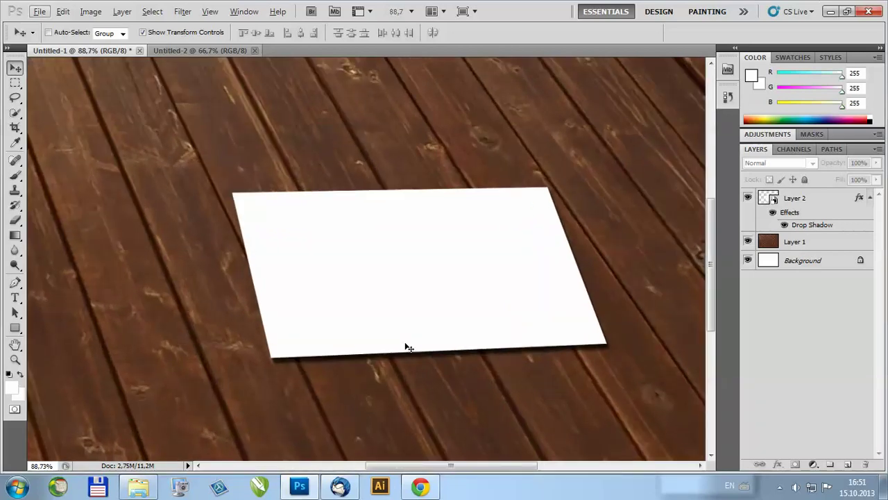
{"action": "scroll", "coordinate": [404, 336], "scroll_direction": "down", "scroll_amount": 3}
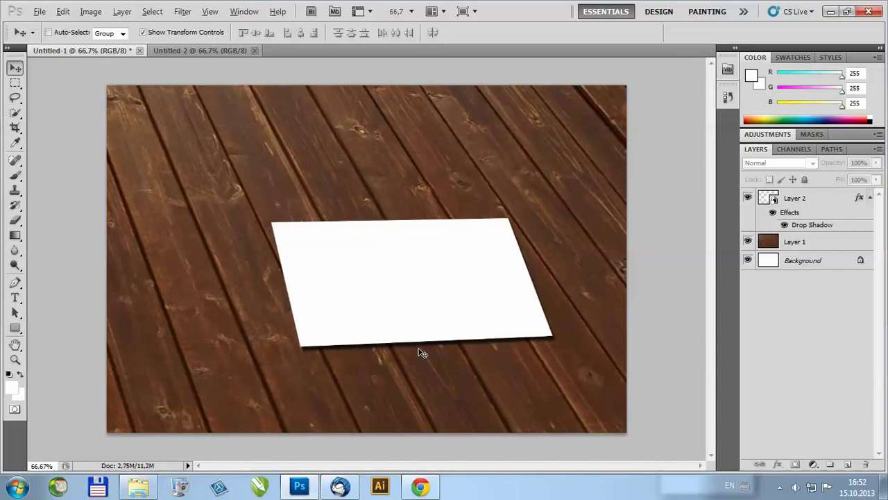
{"action": "scroll", "coordinate": [423, 355], "scroll_direction": "up", "scroll_amount": 2}
{"action": "scroll", "coordinate": [422, 356], "scroll_direction": "down", "scroll_amount": 1}
{"action": "scroll", "coordinate": [422, 356], "scroll_direction": "up", "scroll_amount": 2}
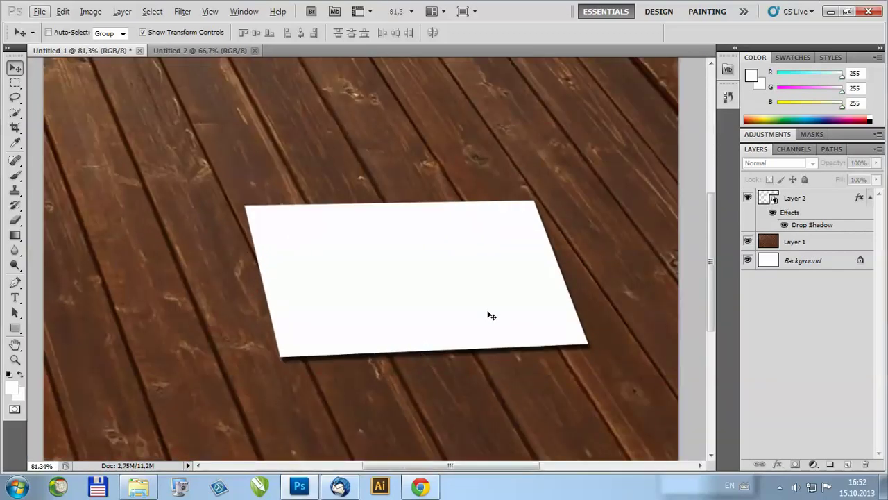
{"action": "left_click", "coordinate": [796, 200]}
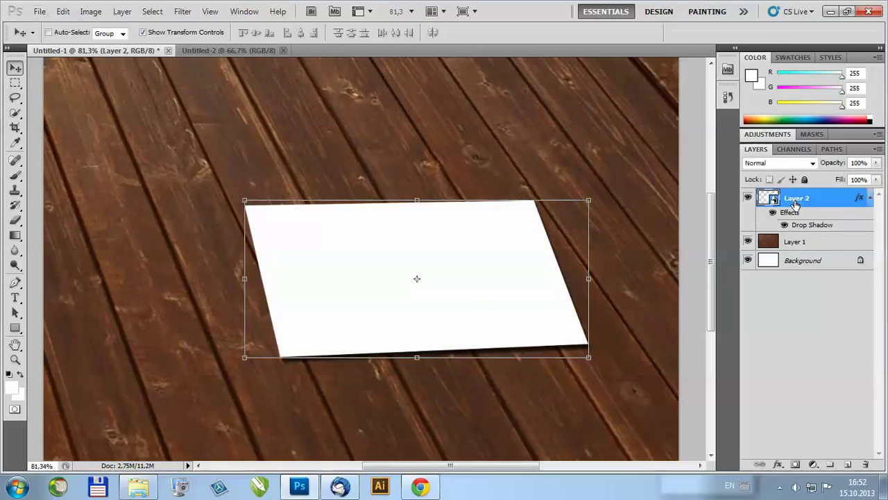
Step: Edit Layer 2's smart object contents and place the front-business design file in it
{"action": "right_click", "coordinate": [797, 202]}
{"action": "left_click", "coordinate": [639, 219]}
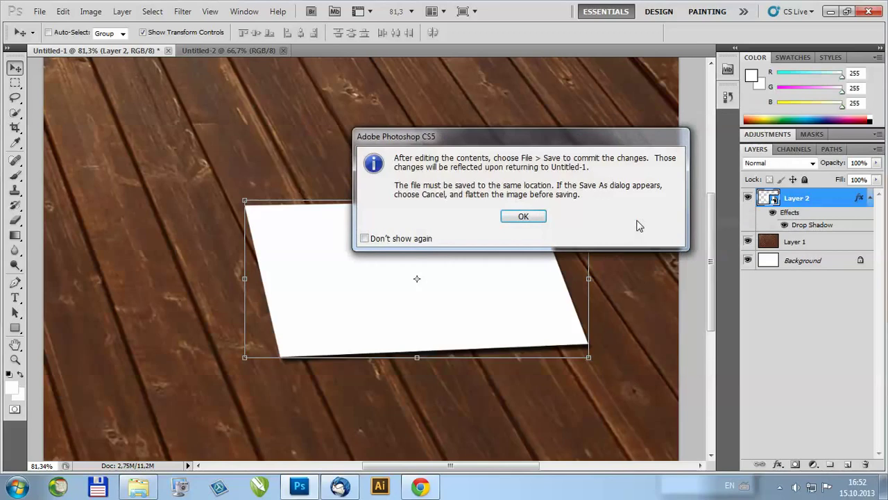
{"action": "left_click", "coordinate": [522, 216]}
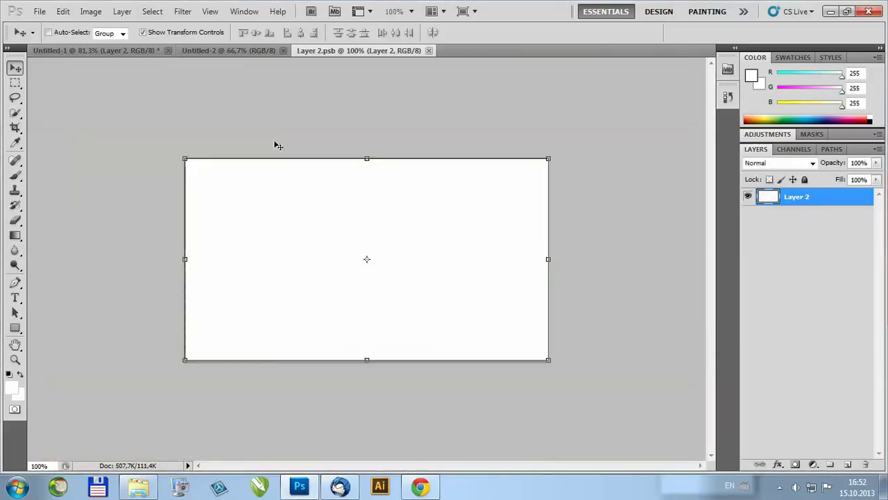
{"action": "left_click", "coordinate": [40, 13]}
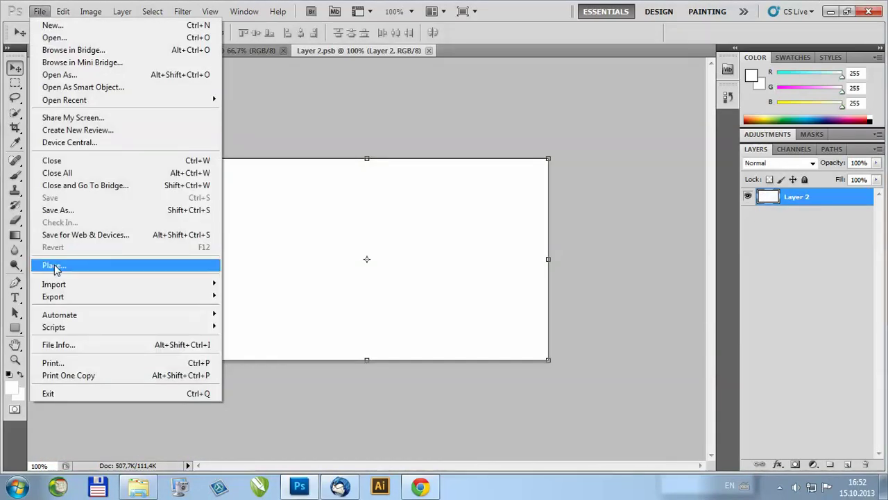
{"action": "left_click", "coordinate": [56, 265]}
{"action": "left_click_drag", "start_coordinate": [628, 116], "coordinate": [631, 333]}
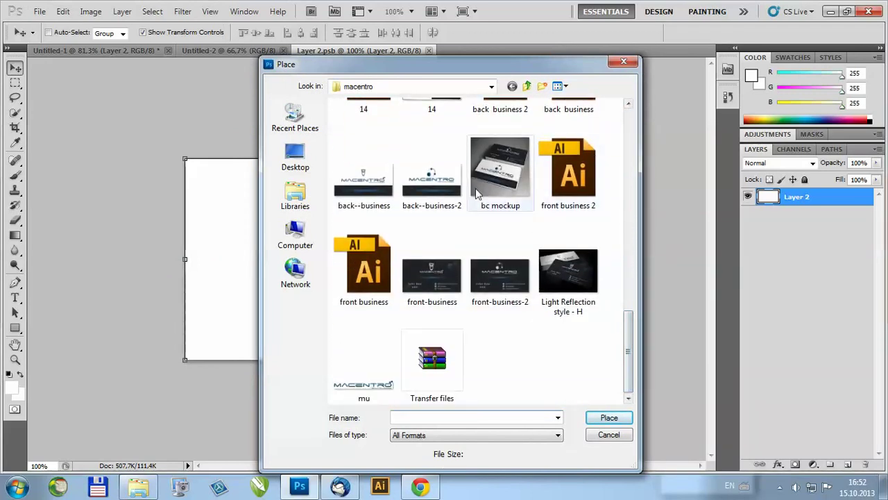
{"action": "left_click", "coordinate": [428, 288]}
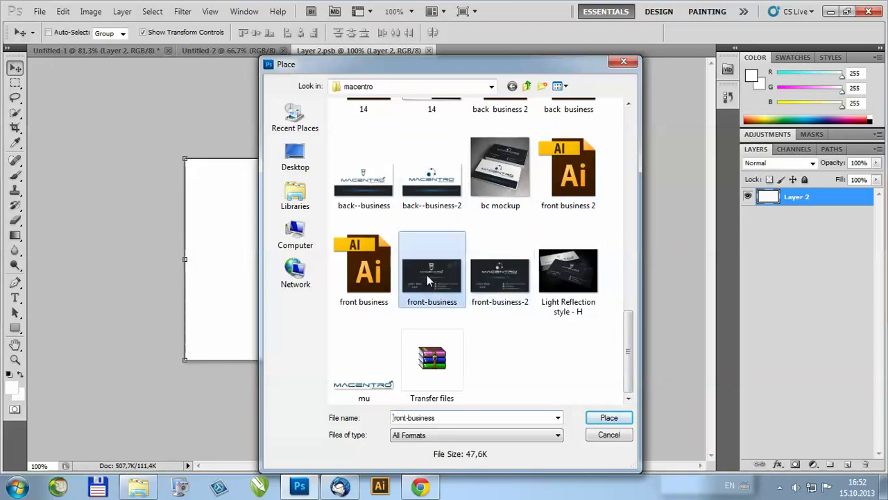
{"action": "left_click", "coordinate": [609, 419]}
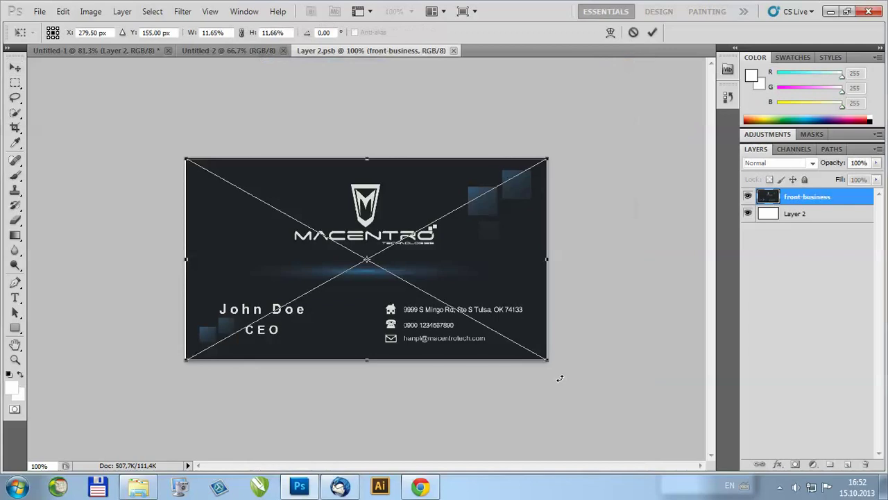
Step: Scale the front-business design to fill the card, save, and return to Untitled-1
{"action": "scroll", "coordinate": [179, 368], "scroll_direction": "up", "scroll_amount": 1}
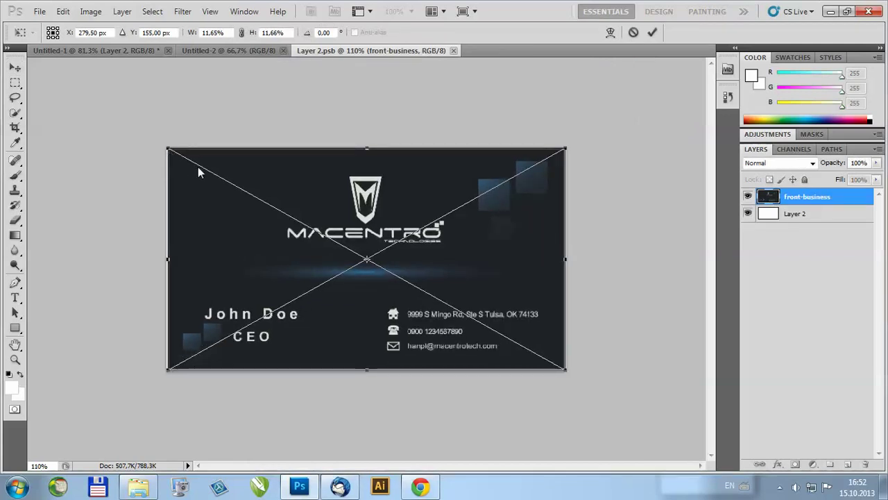
{"action": "key", "text": "Right"}
{"action": "key", "text": "Right"}
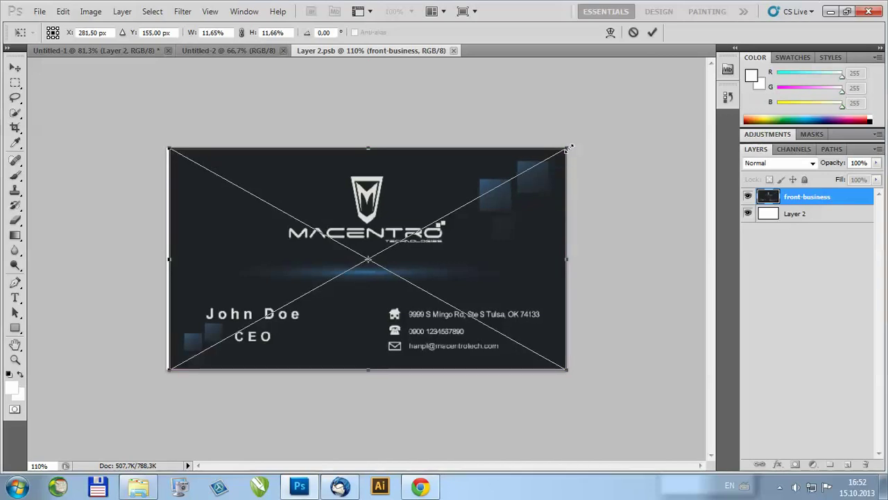
{"action": "left_click_drag", "start_coordinate": [166, 373], "coordinate": [160, 376]}
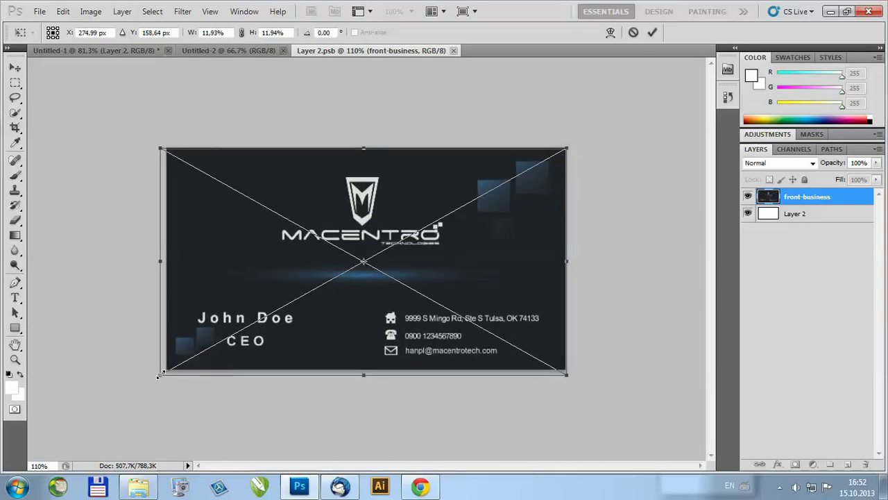
{"action": "left_click_drag", "start_coordinate": [572, 143], "coordinate": [575, 143]}
{"action": "left_click", "coordinate": [653, 33]}
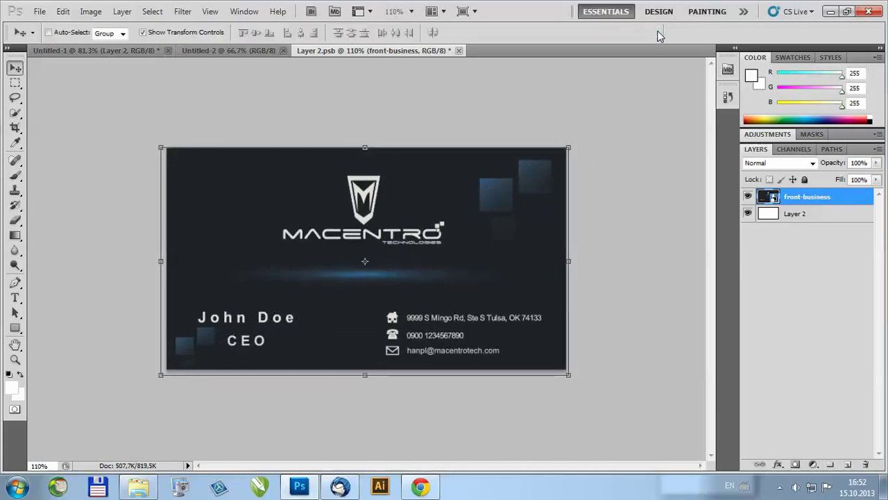
{"action": "key", "text": "ctrl+s"}
{"action": "left_click", "coordinate": [118, 51]}
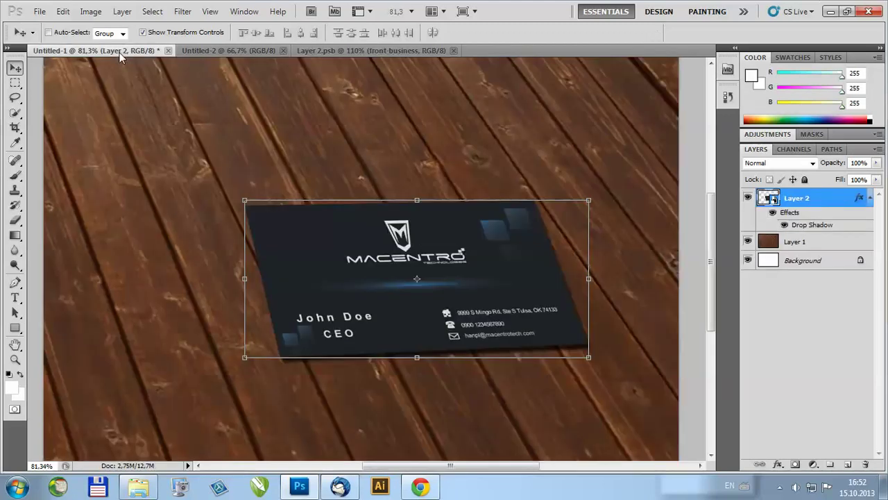
{"action": "left_click", "coordinate": [753, 357]}
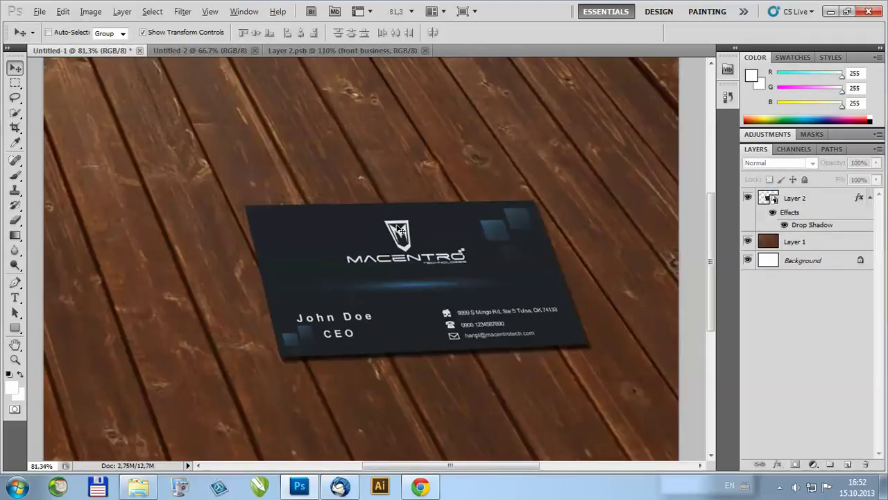
{"action": "scroll", "coordinate": [416, 347], "scroll_direction": "up", "scroll_amount": 5}
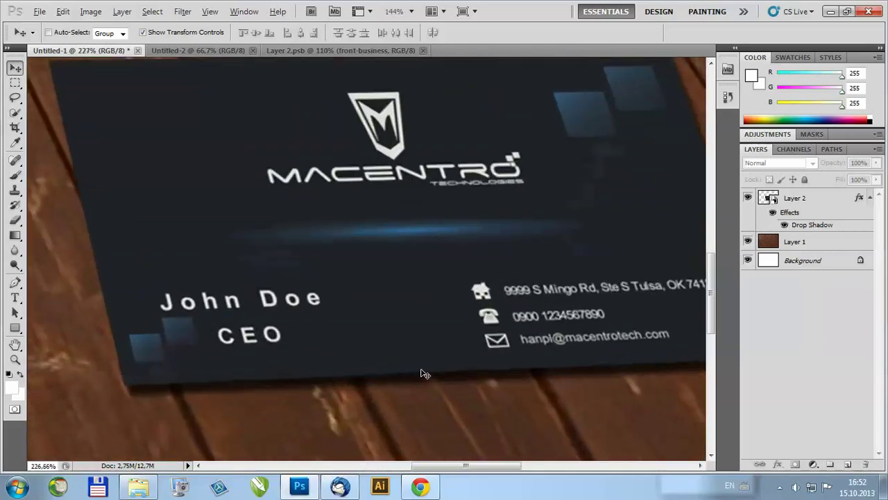
{"action": "scroll", "coordinate": [425, 374], "scroll_direction": "down", "scroll_amount": 4}
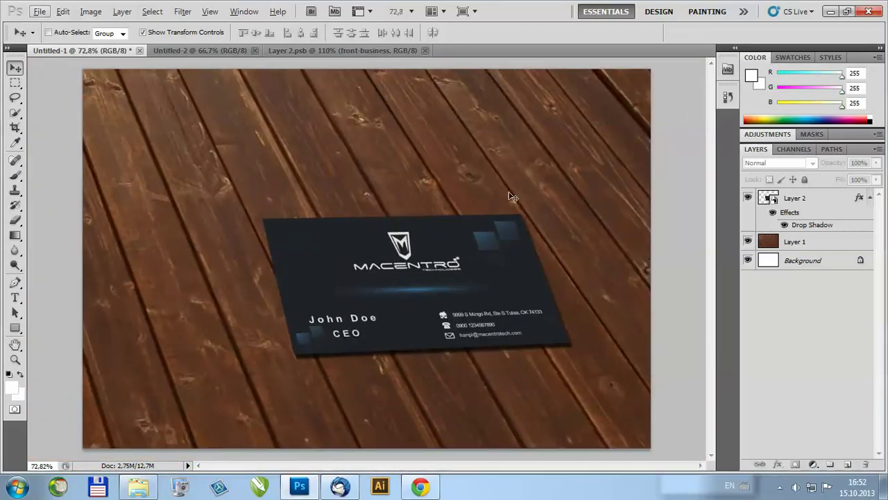
{"action": "left_click", "coordinate": [777, 201]}
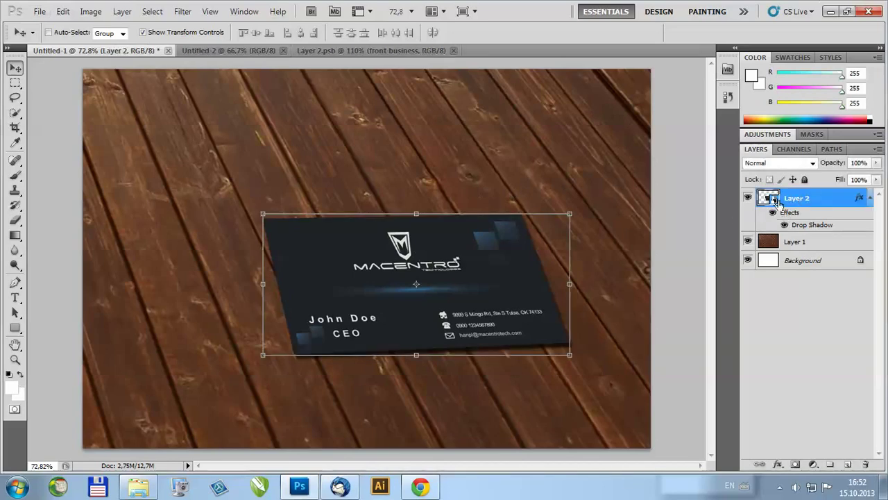
{"action": "left_click", "coordinate": [775, 317]}
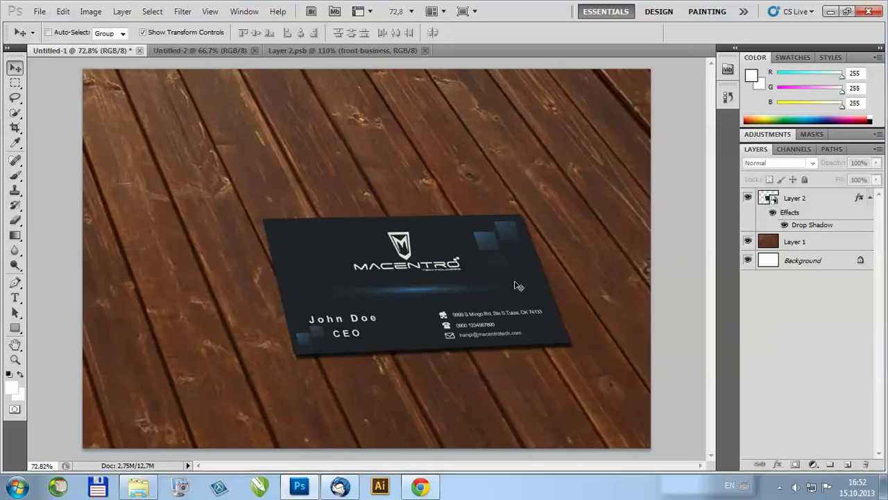
{"action": "scroll", "coordinate": [445, 371], "scroll_direction": "up", "scroll_amount": 5}
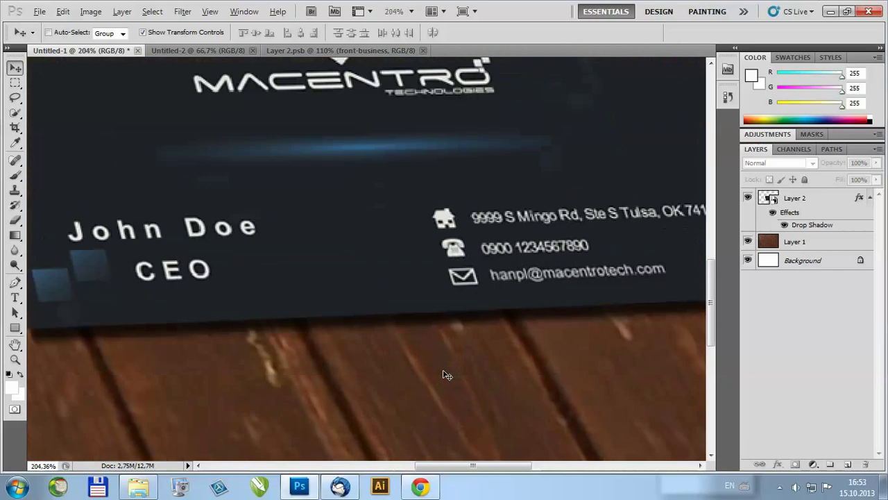
{"action": "scroll", "coordinate": [446, 374], "scroll_direction": "down", "scroll_amount": 1}
{"action": "scroll", "coordinate": [447, 374], "scroll_direction": "down", "scroll_amount": 3}
{"action": "scroll", "coordinate": [375, 344], "scroll_direction": "down", "scroll_amount": 1}
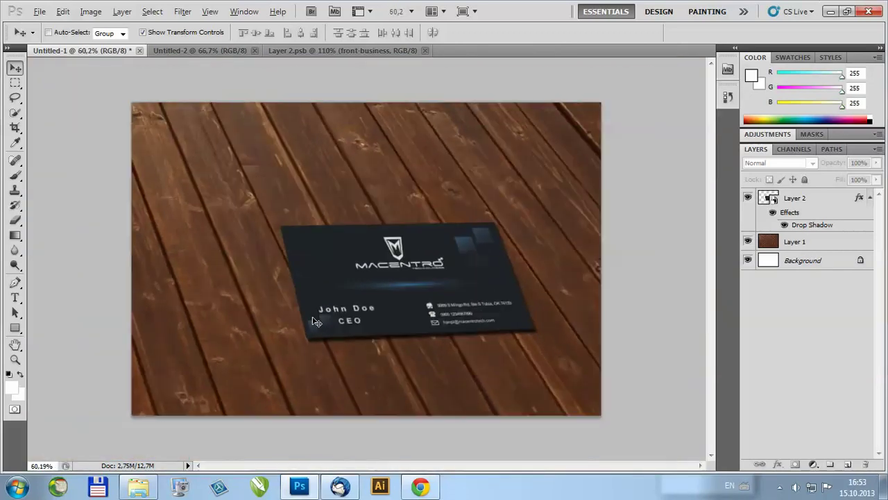
{"action": "scroll", "coordinate": [323, 316], "scroll_direction": "up", "scroll_amount": 1}
{"action": "scroll", "coordinate": [328, 309], "scroll_direction": "down", "scroll_amount": 1}
{"action": "scroll", "coordinate": [386, 303], "scroll_direction": "up", "scroll_amount": 1}
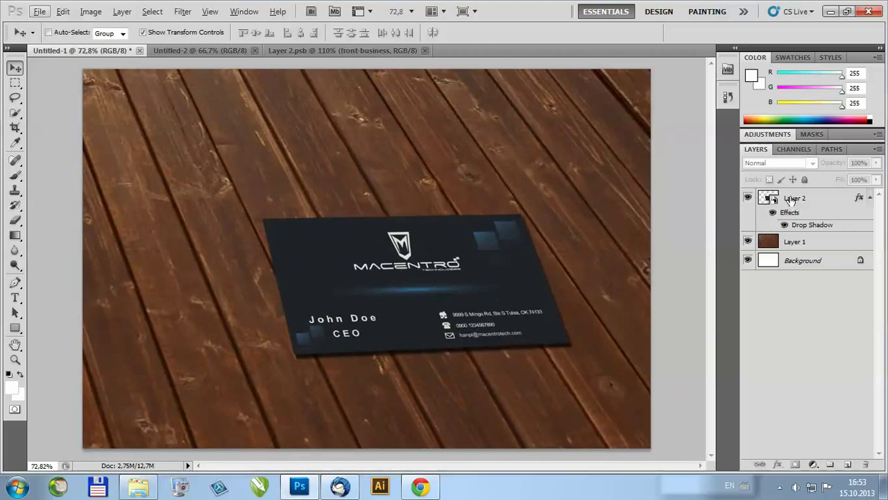
Step: Duplicate the front card layer and rotate the copy about -2.61°
{"action": "left_click_drag", "start_coordinate": [789, 200], "coordinate": [848, 465]}
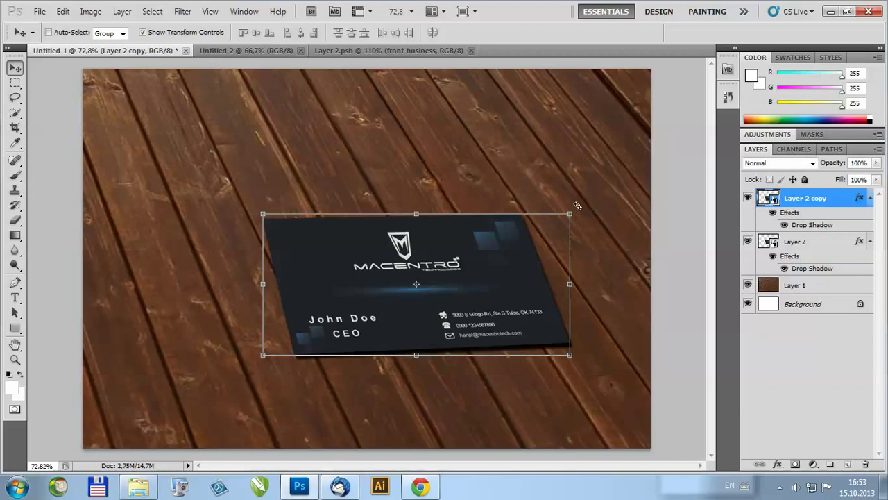
{"action": "key", "text": "ctrl+t"}
{"action": "left_click_drag", "start_coordinate": [577, 206], "coordinate": [572, 187]}
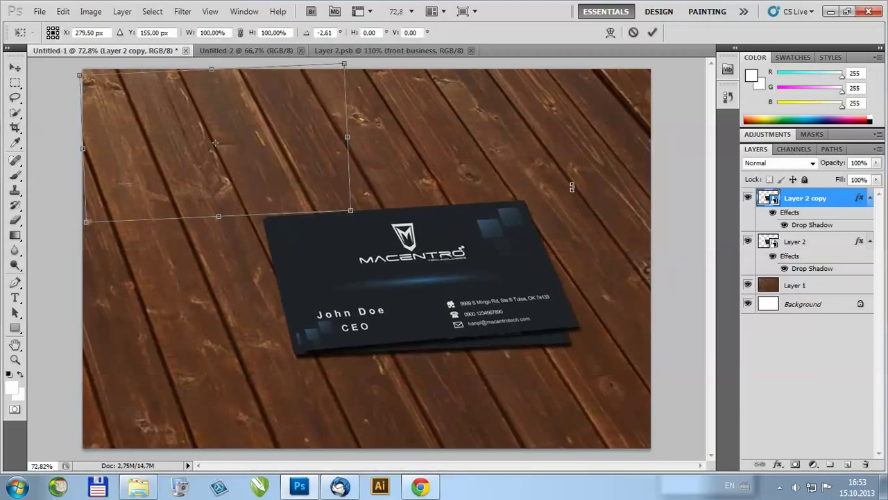
{"action": "left_click", "coordinate": [645, 33]}
{"action": "left_click", "coordinate": [788, 378]}
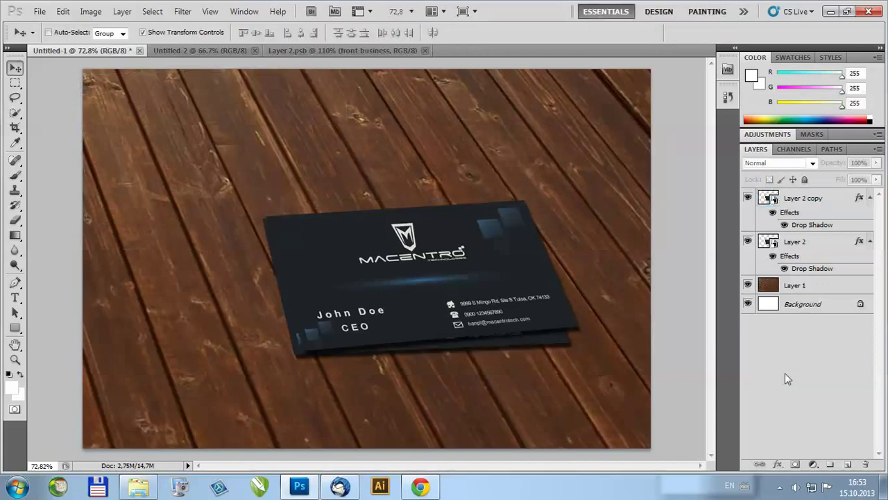
Step: Duplicate the copy again and rotate Layer 2 copy 2 further so the stack fans out
{"action": "left_click_drag", "start_coordinate": [812, 200], "coordinate": [848, 463]}
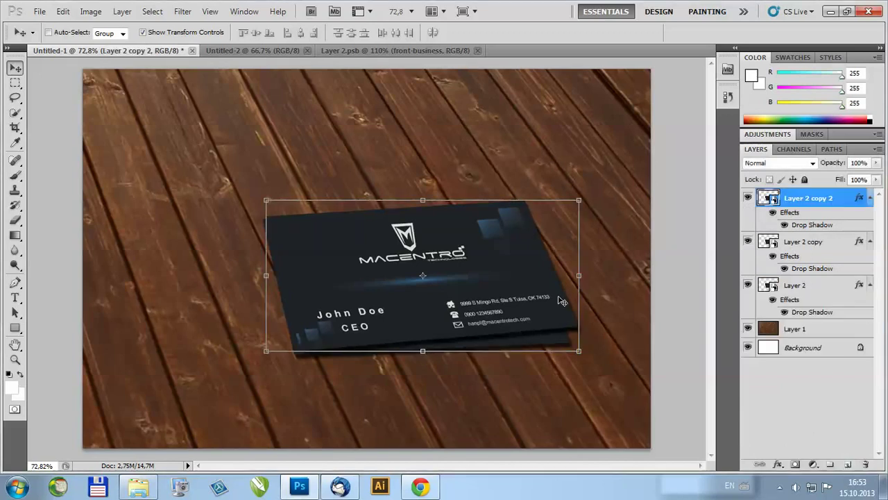
{"action": "mouse_move", "coordinate": [586, 197]}
{"action": "left_mouse_down"}
{"action": "mouse_move", "coordinate": [584, 183]}
{"action": "mouse_move", "coordinate": [580, 189]}
{"action": "left_mouse_up"}
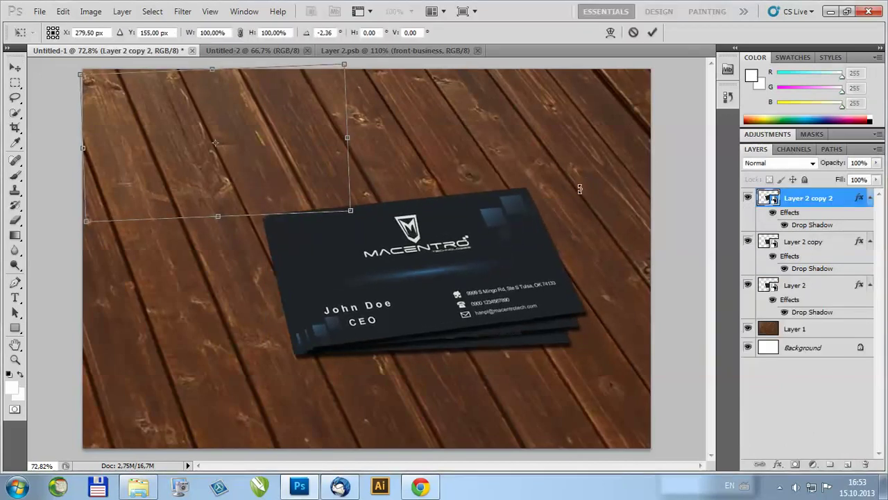
{"action": "left_click_drag", "start_coordinate": [525, 247], "coordinate": [462, 218]}
{"action": "left_click", "coordinate": [653, 32]}
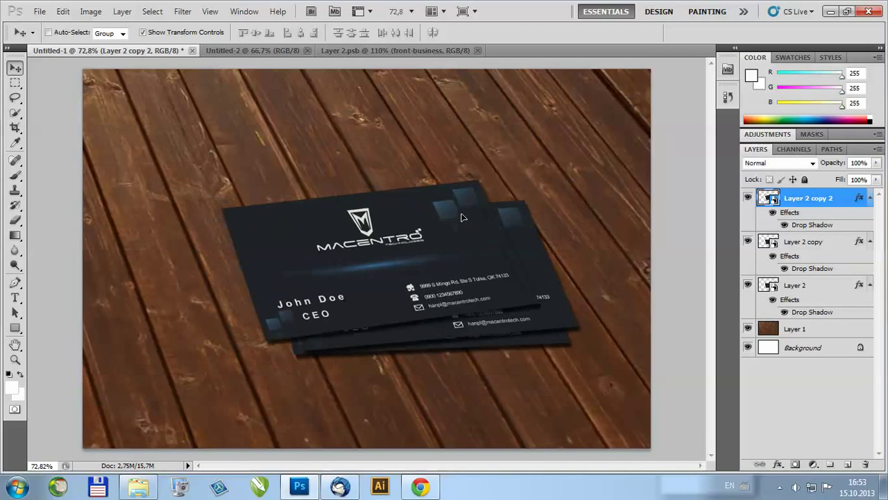
{"action": "left_click_drag", "start_coordinate": [547, 176], "coordinate": [531, 159]}
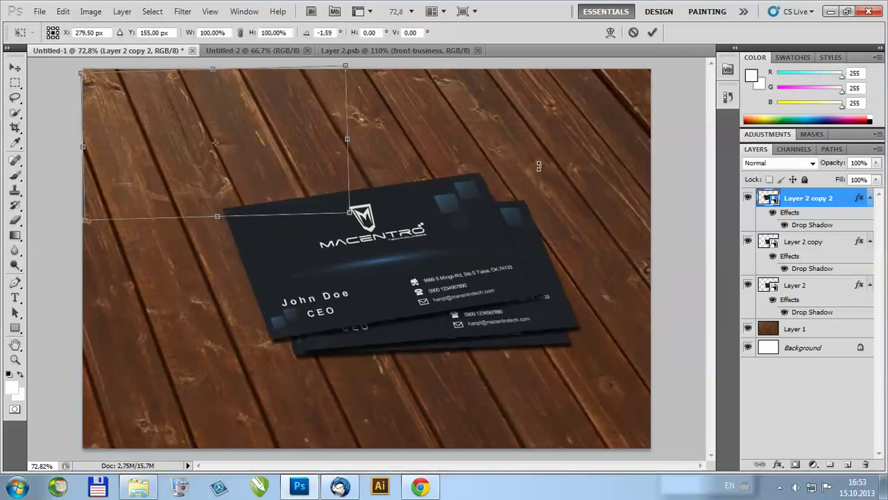
{"action": "left_click", "coordinate": [652, 32]}
{"action": "left_click", "coordinate": [816, 408]}
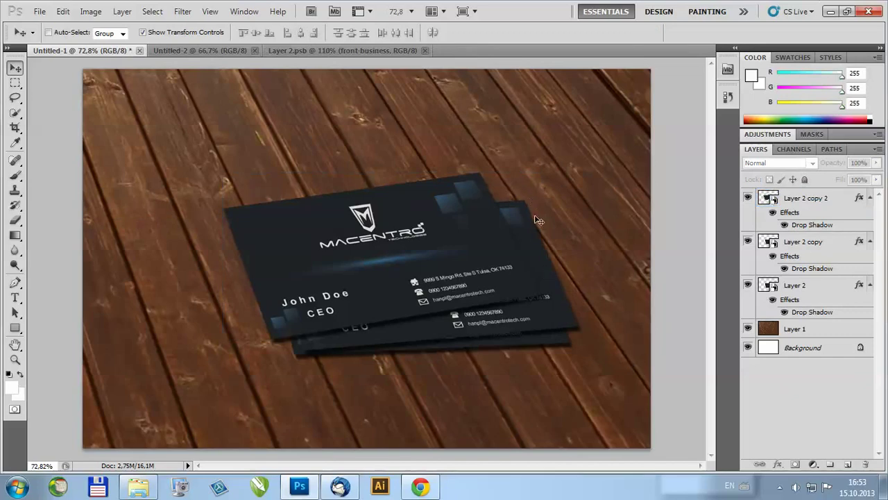
Step: Select Layer 2 copy 2 and move the top card slightly down
{"action": "scroll", "coordinate": [555, 242], "scroll_direction": "down", "scroll_amount": 3}
{"action": "scroll", "coordinate": [402, 349], "scroll_direction": "up", "scroll_amount": 4}
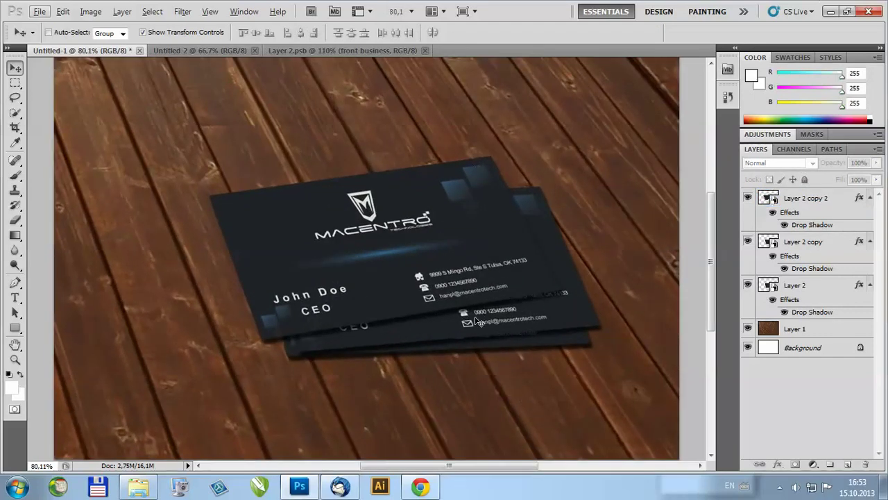
{"action": "left_click", "coordinate": [333, 293]}
{"action": "left_click", "coordinate": [461, 191]}
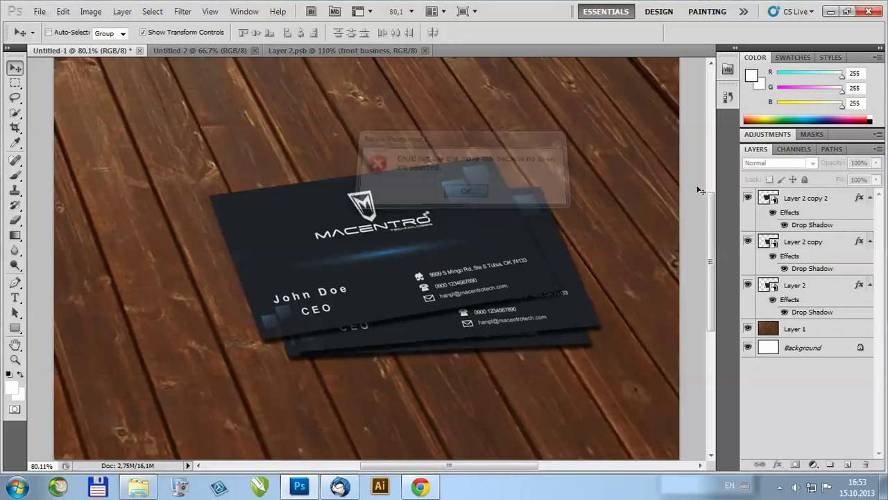
{"action": "left_click", "coordinate": [832, 206]}
{"action": "left_click_drag", "start_coordinate": [456, 249], "coordinate": [458, 271]}
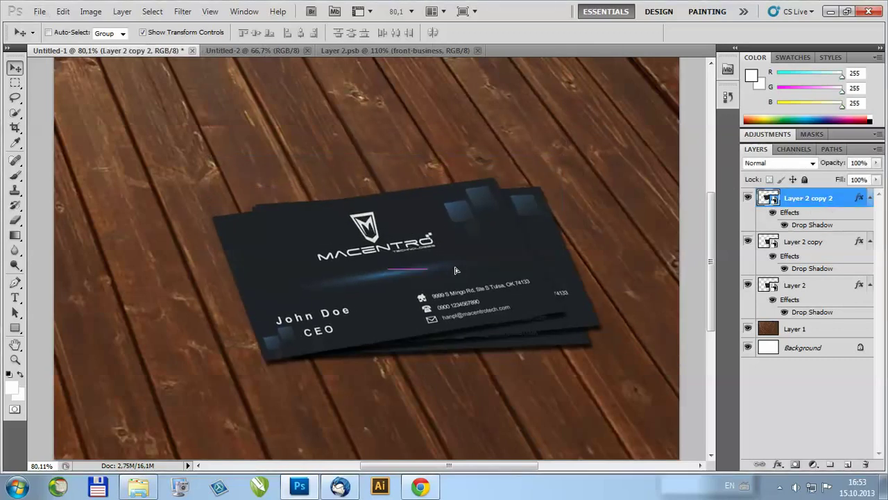
{"action": "left_click", "coordinate": [805, 383]}
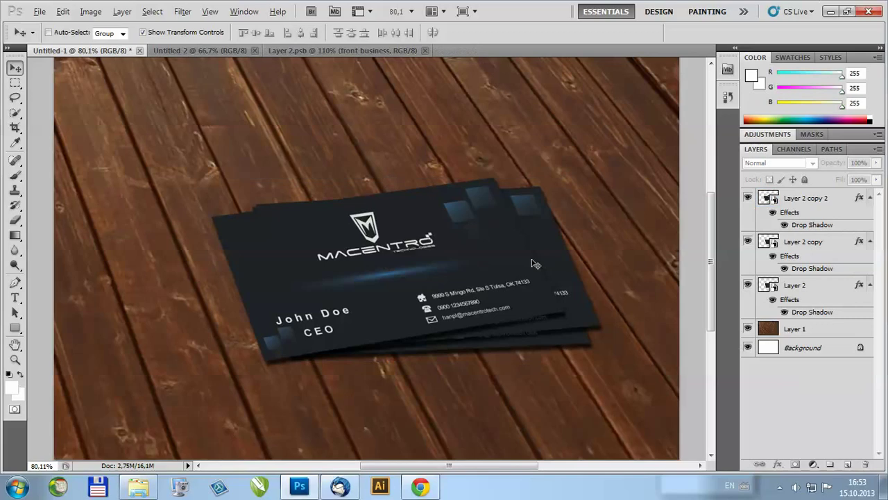
Step: Select all three card layers, shift the stack lower right, and choose File > New
{"action": "scroll", "coordinate": [484, 308], "scroll_direction": "down", "scroll_amount": 3}
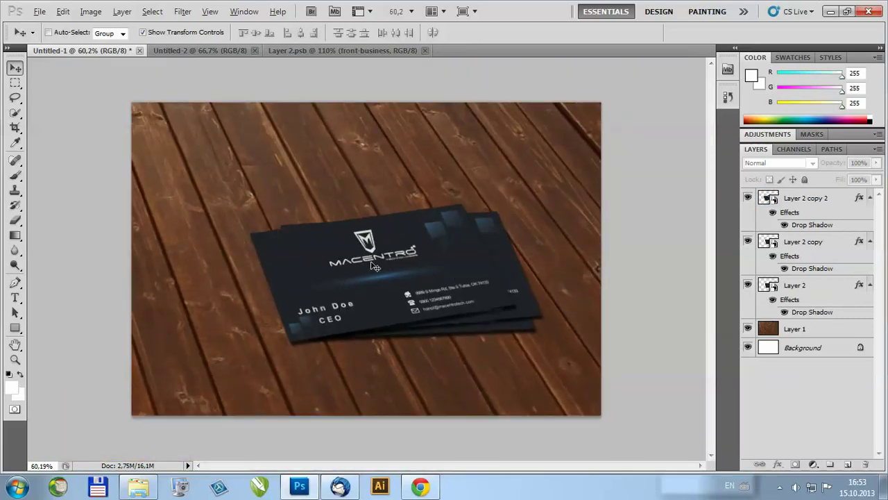
{"action": "key", "text": "alt"}
{"action": "left_click", "coordinate": [801, 202]}
{"action": "left_click", "coordinate": [812, 246], "text": "shift"}
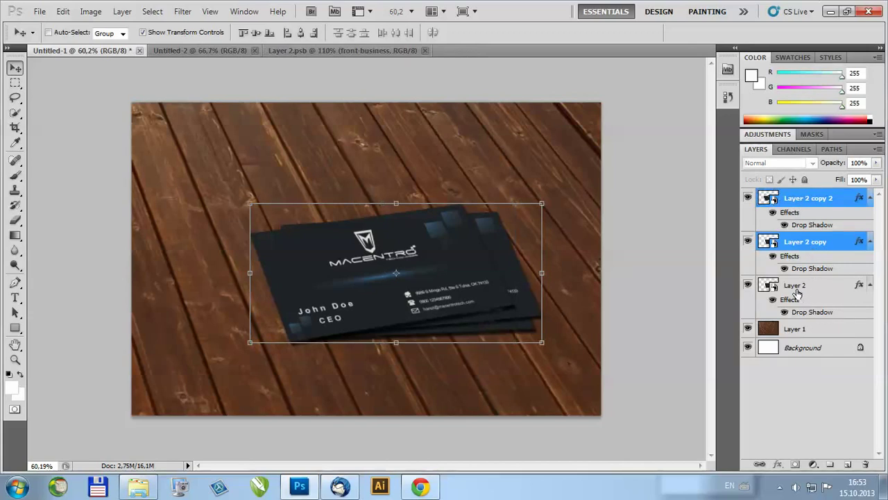
{"action": "left_click", "coordinate": [803, 287], "text": "shift"}
{"action": "left_click_drag", "start_coordinate": [410, 246], "coordinate": [469, 254]}
{"action": "left_click_drag", "start_coordinate": [556, 272], "coordinate": [539, 272]}
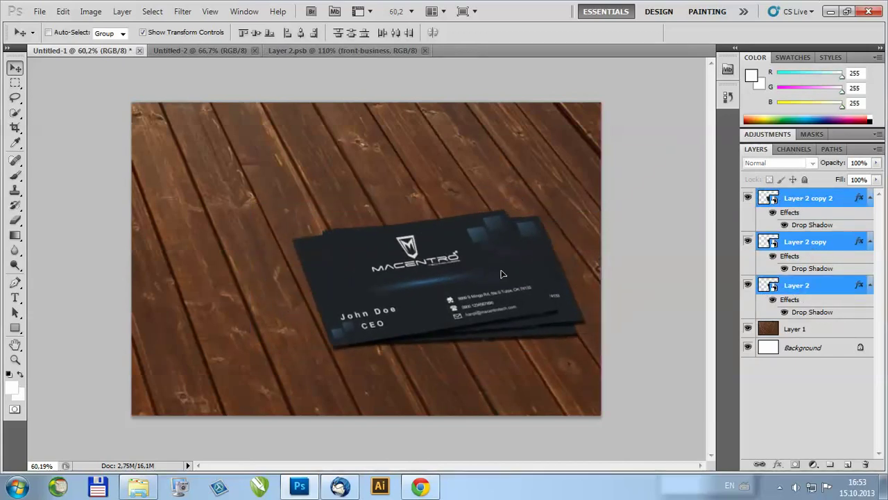
{"action": "left_click", "coordinate": [685, 329], "text": "ctrl"}
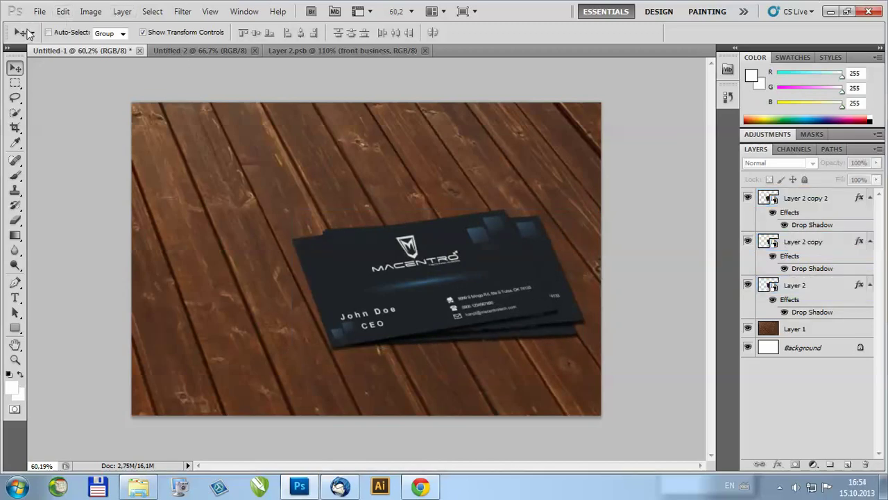
{"action": "left_click", "coordinate": [40, 11]}
{"action": "left_click", "coordinate": [69, 25]}
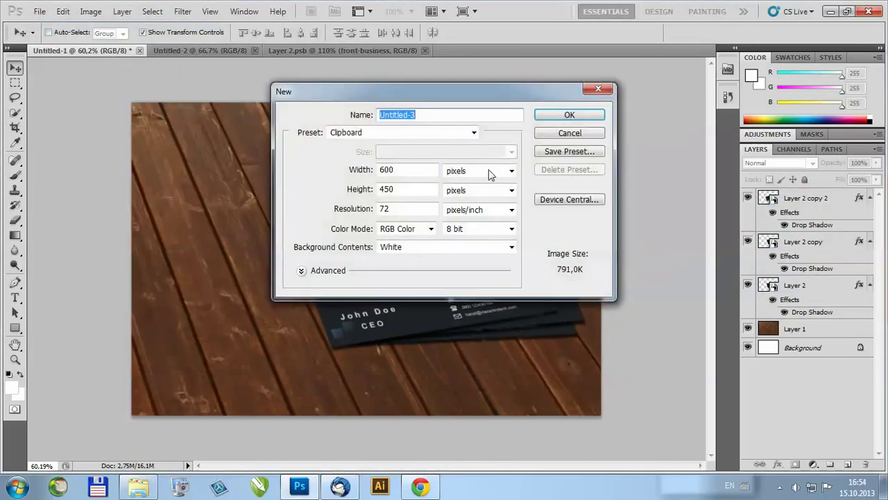
Step: Create a new 9 × 5 cm document at 300 ppi resolution
{"action": "double_click", "coordinate": [393, 208]}
{"action": "type", "text": "300"}
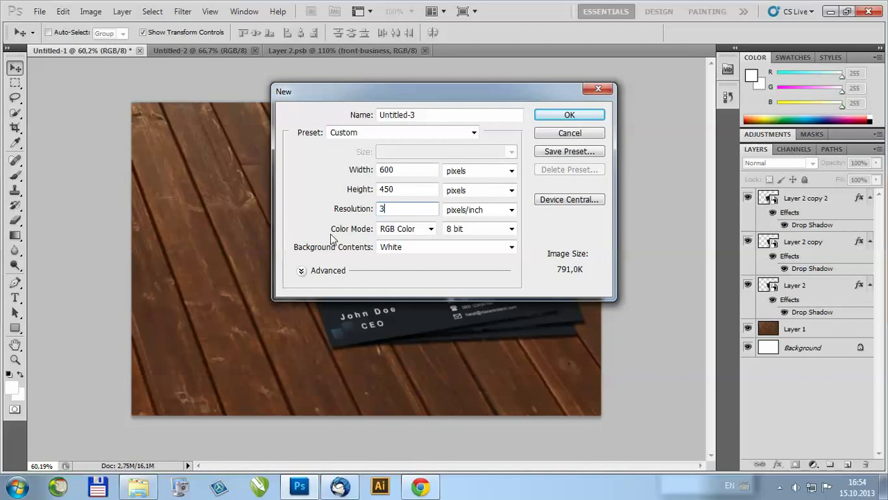
{"action": "double_click", "coordinate": [398, 170]}
{"action": "left_click", "coordinate": [506, 170]}
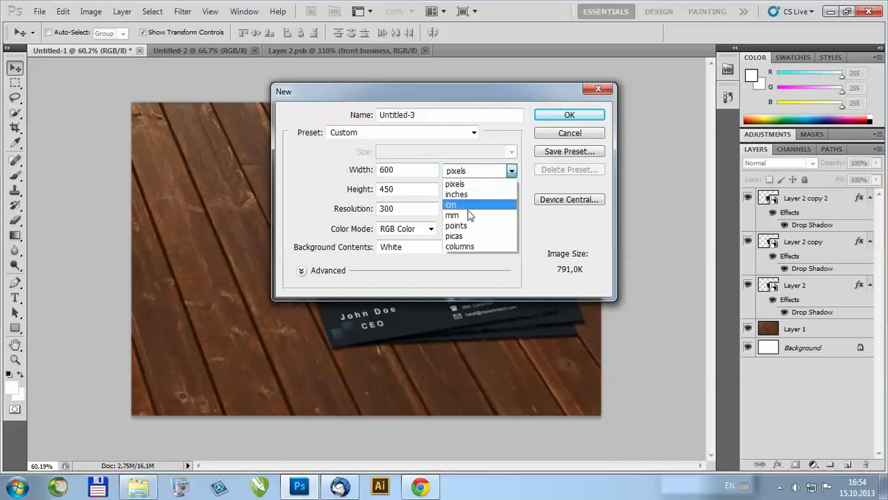
{"action": "left_click", "coordinate": [455, 212]}
{"action": "left_click_drag", "start_coordinate": [427, 170], "coordinate": [360, 171]}
{"action": "type", "text": "9"}
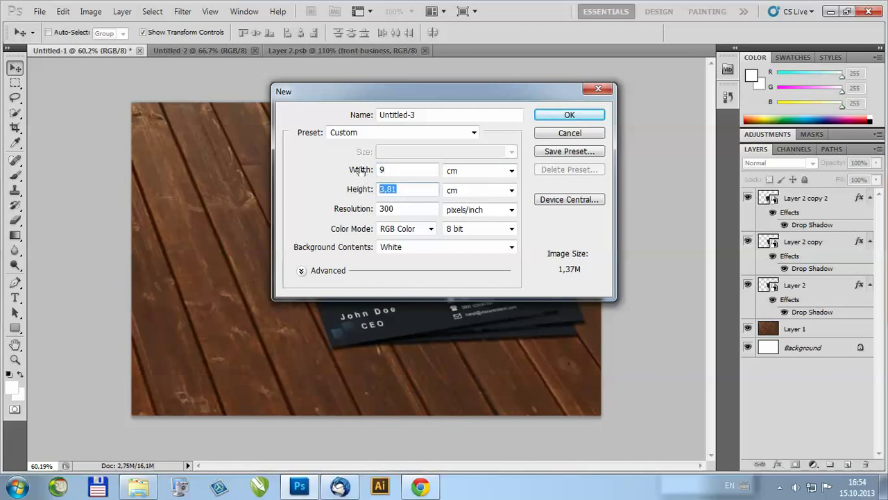
{"action": "type", "text": "5"}
{"action": "left_click", "coordinate": [585, 116]}
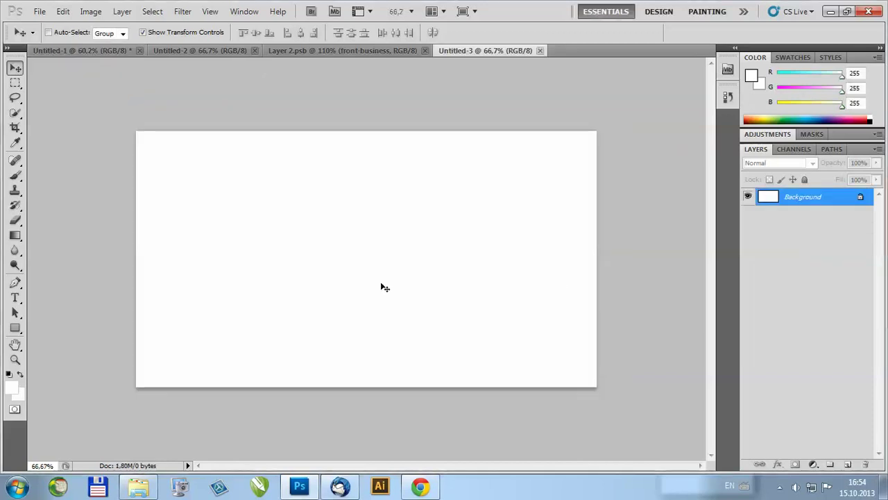
Step: Drag the blank white layer from Untitled-3 into the Untitled-1 mockup as Layer 3
{"action": "left_click", "coordinate": [93, 50]}
{"action": "scroll", "coordinate": [474, 319], "scroll_direction": "up", "scroll_amount": 5}
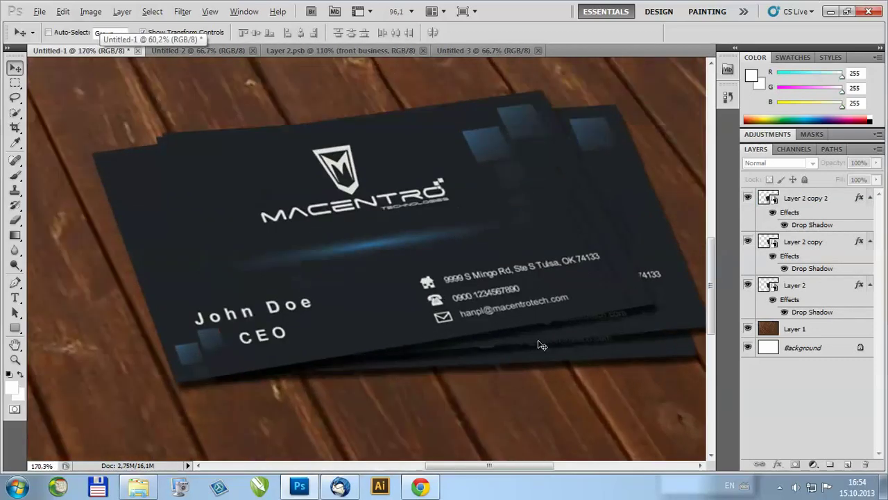
{"action": "scroll", "coordinate": [535, 340], "scroll_direction": "down", "scroll_amount": 4}
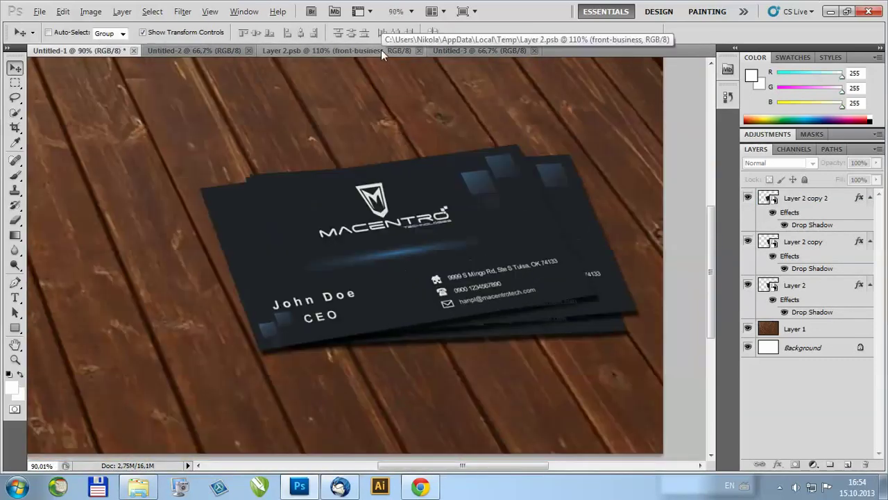
{"action": "left_click", "coordinate": [478, 50]}
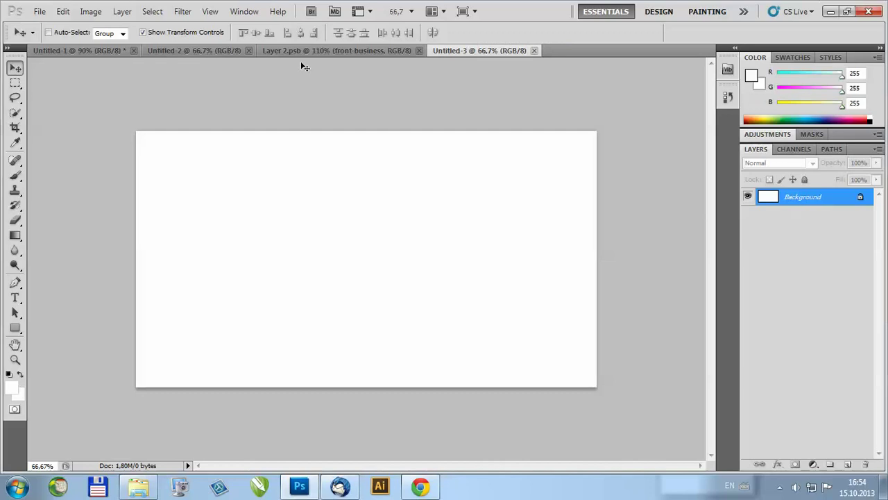
{"action": "left_click", "coordinate": [80, 50]}
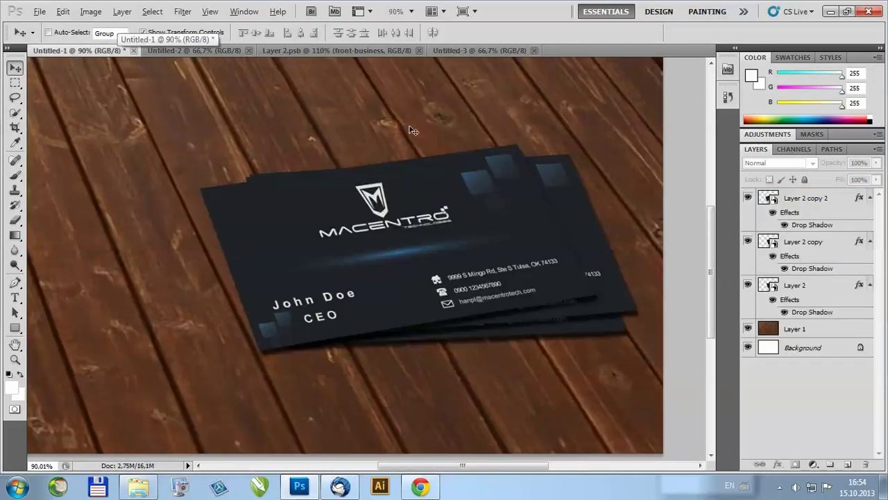
{"action": "scroll", "coordinate": [416, 131], "scroll_direction": "down", "scroll_amount": 3}
{"action": "left_click", "coordinate": [484, 51]}
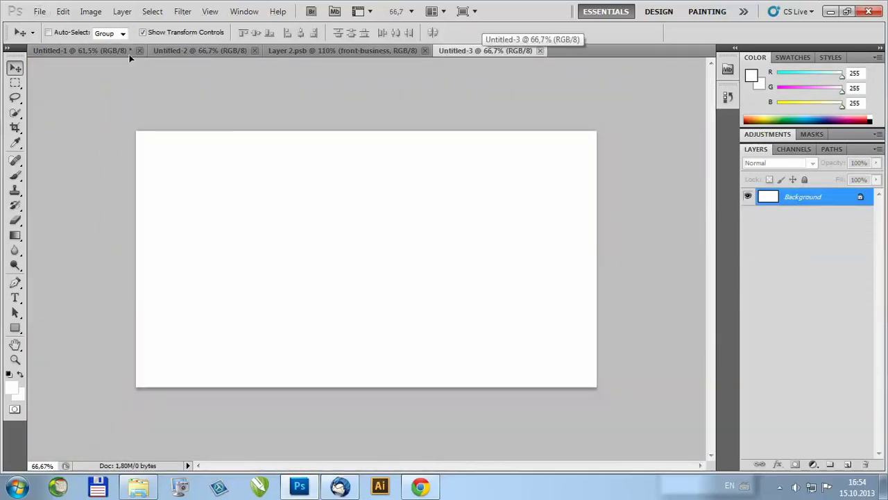
{"action": "left_click_drag", "start_coordinate": [68, 51], "coordinate": [249, 163]}
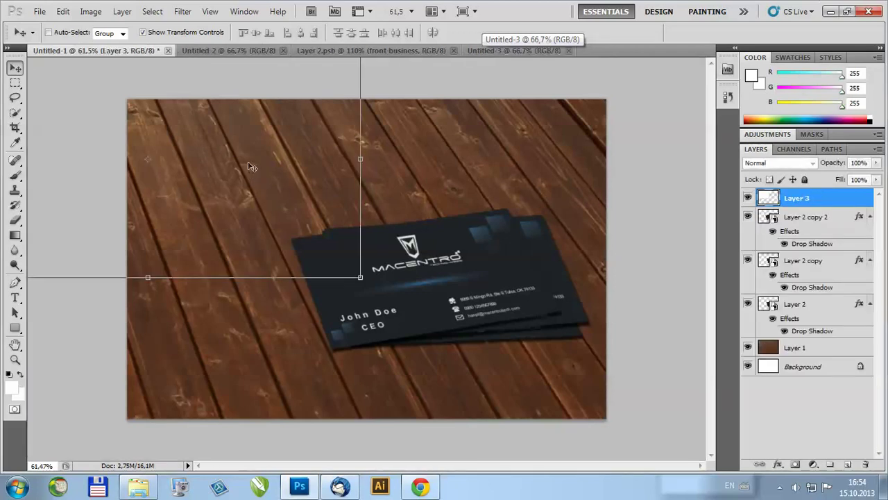
Step: Shrink the white card to about 55% and place it lower left beside the dark stack
{"action": "left_click_drag", "start_coordinate": [353, 242], "coordinate": [553, 303]}
{"action": "left_click_drag", "start_coordinate": [135, 103], "coordinate": [337, 216]}
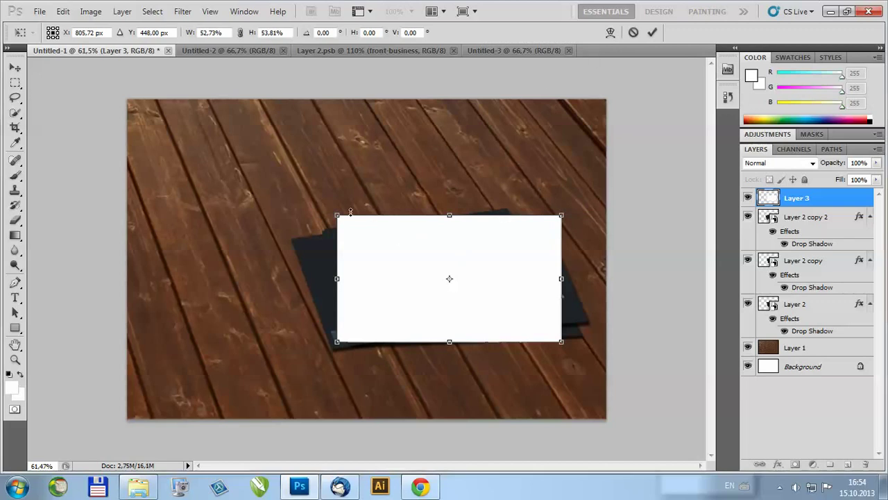
{"action": "key", "text": "ctrl+z"}
{"action": "left_click_drag", "start_coordinate": [137, 106], "coordinate": [327, 214]}
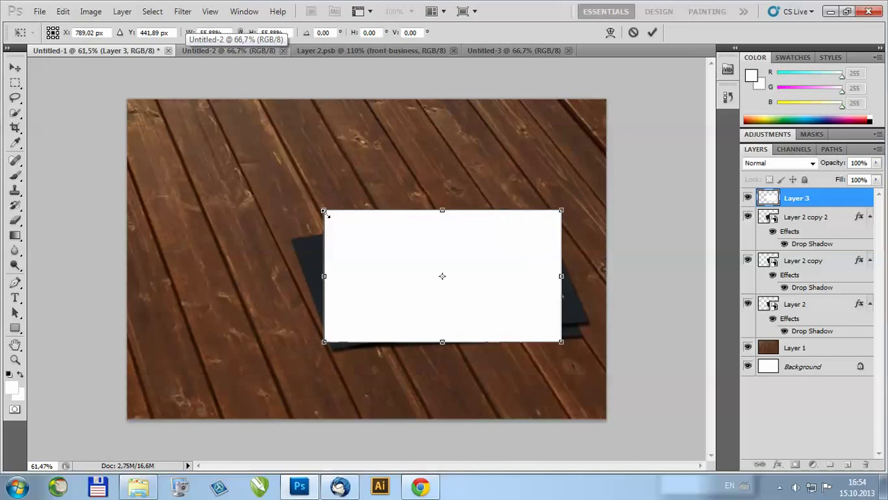
{"action": "left_click_drag", "start_coordinate": [396, 237], "coordinate": [358, 291]}
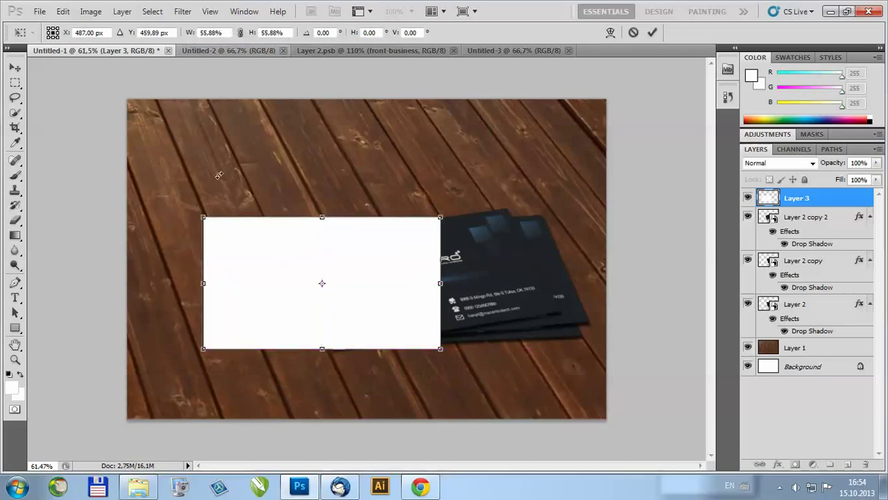
{"action": "left_click", "coordinate": [653, 34]}
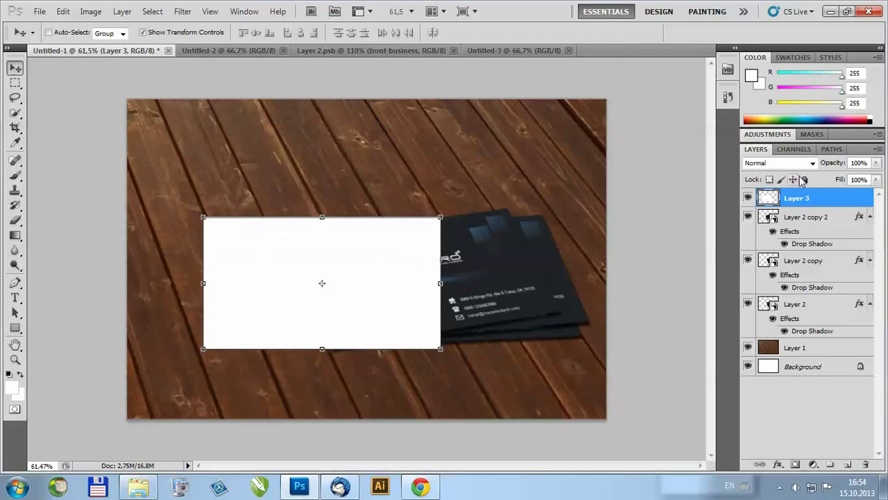
Step: Convert Layer 3 to a smart object and skew its top-left corner to the right
{"action": "right_click", "coordinate": [798, 200]}
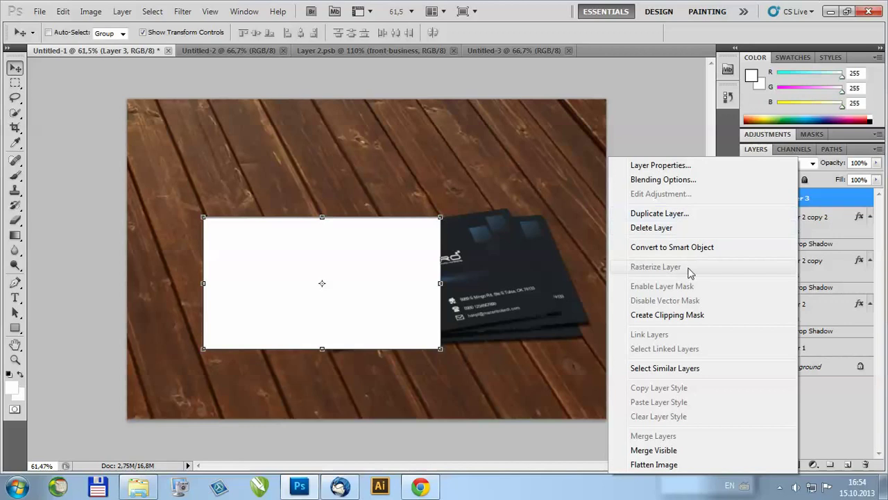
{"action": "left_click", "coordinate": [691, 249]}
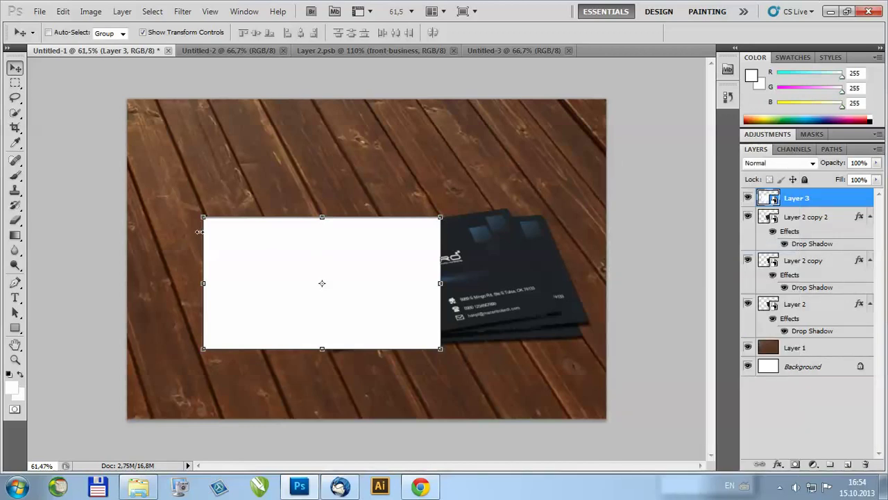
{"action": "scroll", "coordinate": [201, 232], "scroll_direction": "up", "scroll_amount": 2}
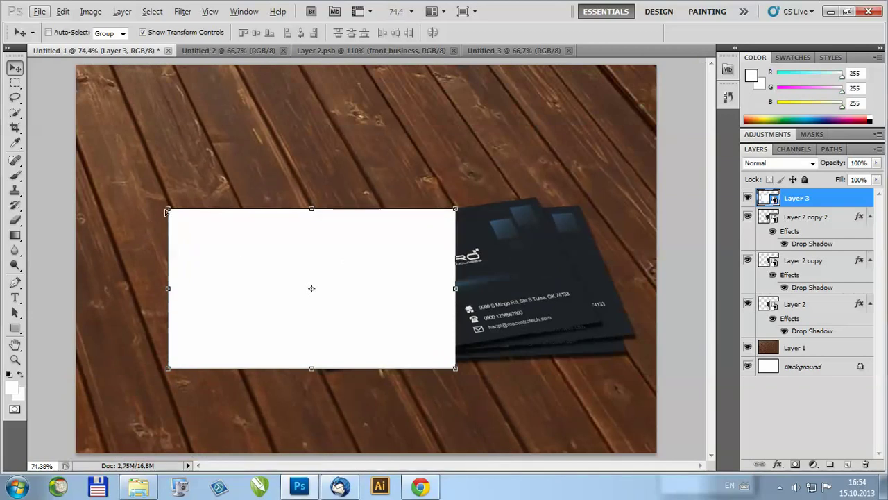
{"action": "left_click_drag", "start_coordinate": [169, 212], "coordinate": [231, 267]}
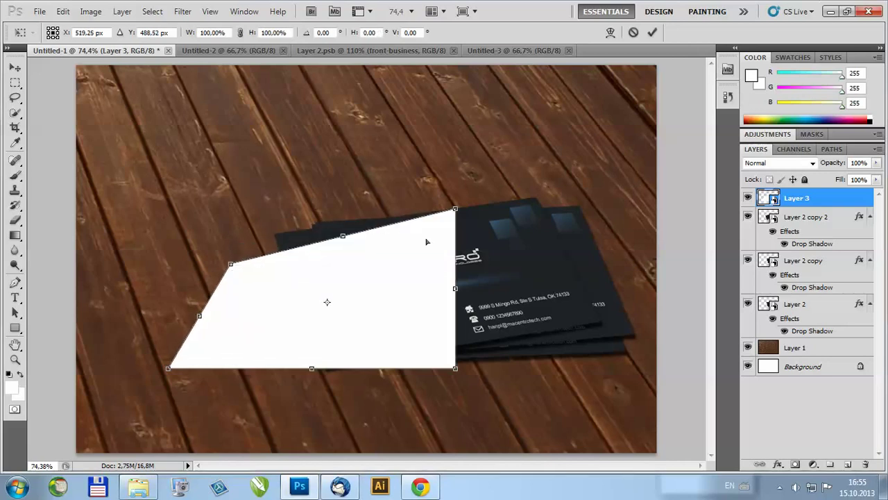
Step: Pull the card's top-right corner down, move it lower and enlarge it, then commit the transform
{"action": "left_click_drag", "start_coordinate": [456, 209], "coordinate": [476, 262]}
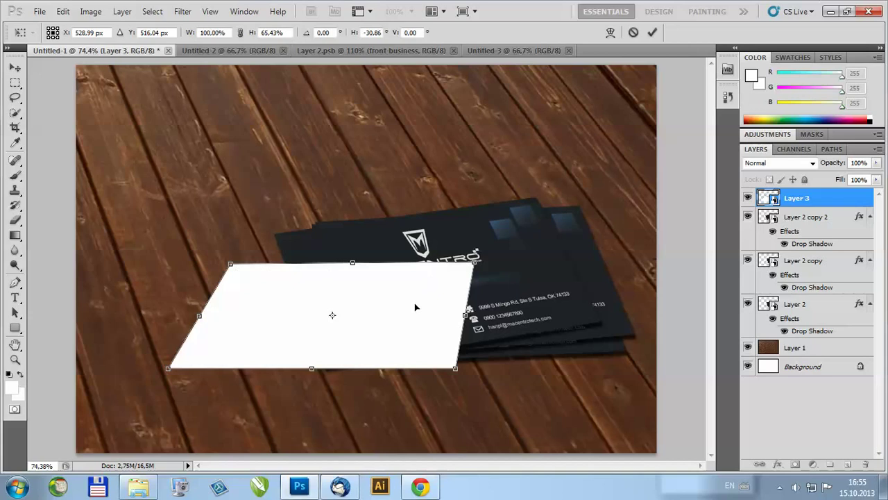
{"action": "left_click_drag", "start_coordinate": [390, 325], "coordinate": [389, 345]}
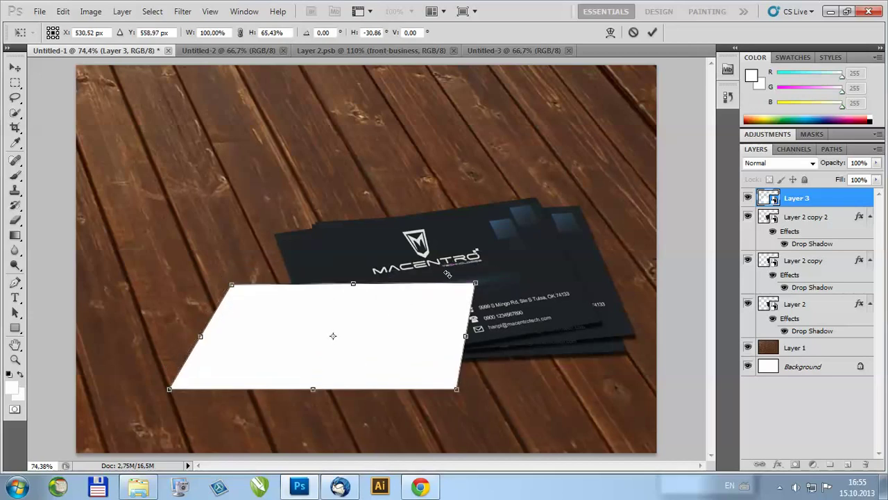
{"action": "scroll", "coordinate": [347, 308], "scroll_direction": "down", "scroll_amount": 2}
{"action": "scroll", "coordinate": [352, 329], "scroll_direction": "up", "scroll_amount": 2}
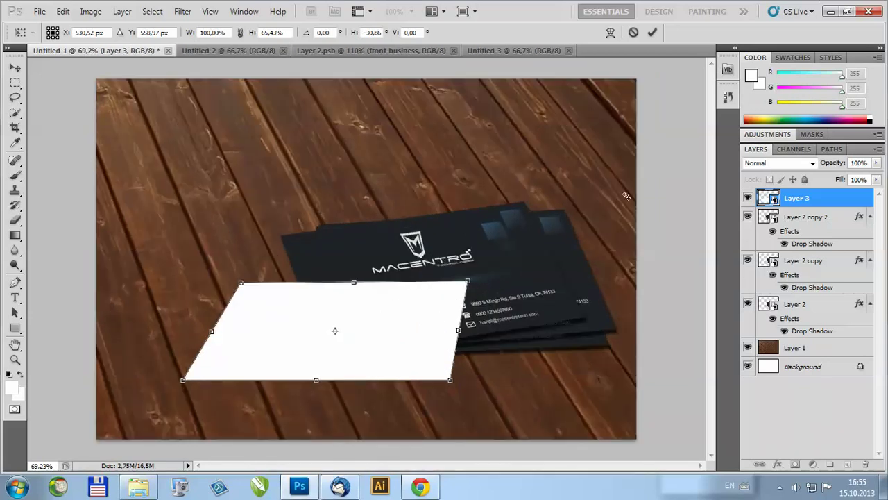
{"action": "left_click_drag", "start_coordinate": [466, 281], "coordinate": [505, 276]}
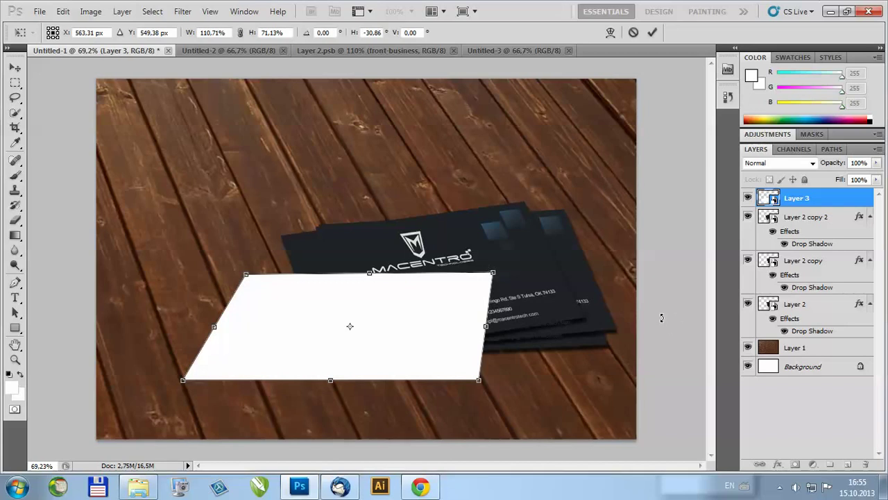
{"action": "key", "text": "Return"}
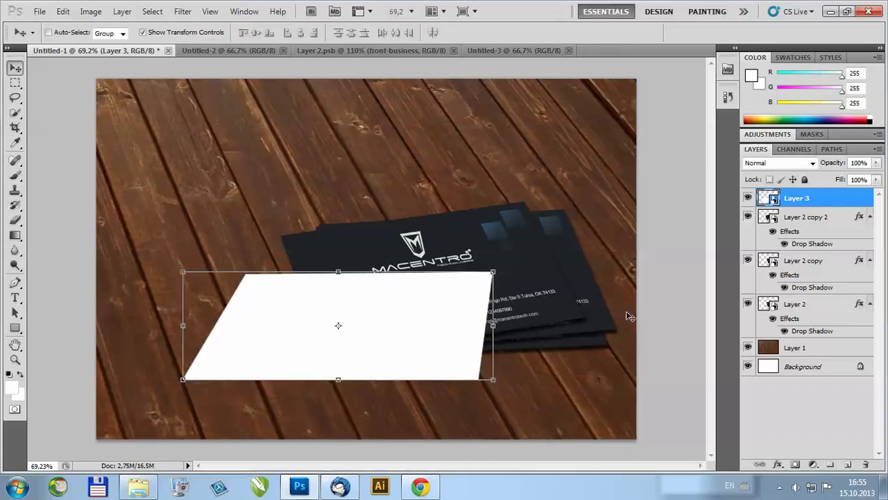
{"action": "right_click", "coordinate": [817, 194]}
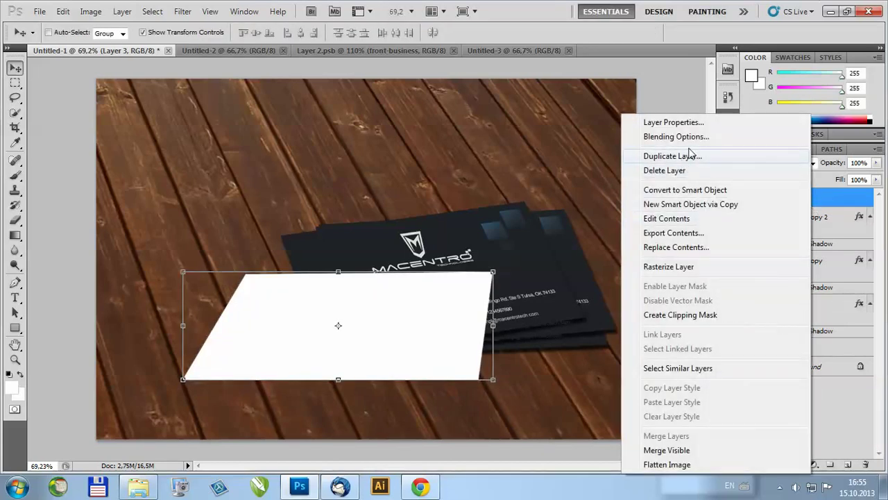
Step: Add a drop shadow to Layer 3 with 9 px distance and 10 px size
{"action": "left_click", "coordinate": [684, 141]}
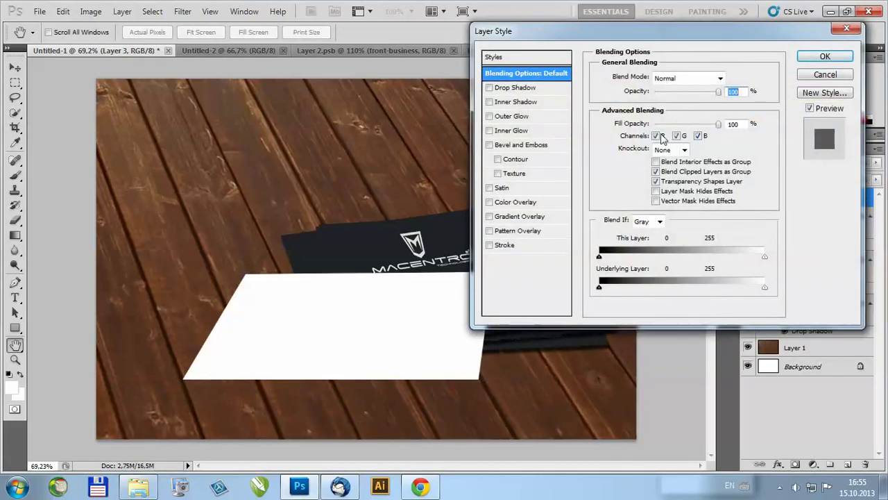
{"action": "left_click", "coordinate": [489, 88]}
{"action": "left_click", "coordinate": [514, 91]}
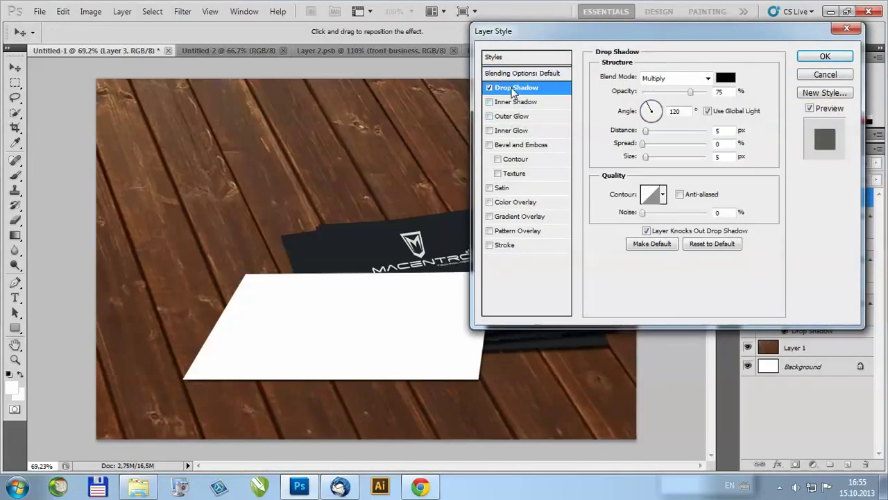
{"action": "left_click_drag", "start_coordinate": [647, 131], "coordinate": [649, 137]}
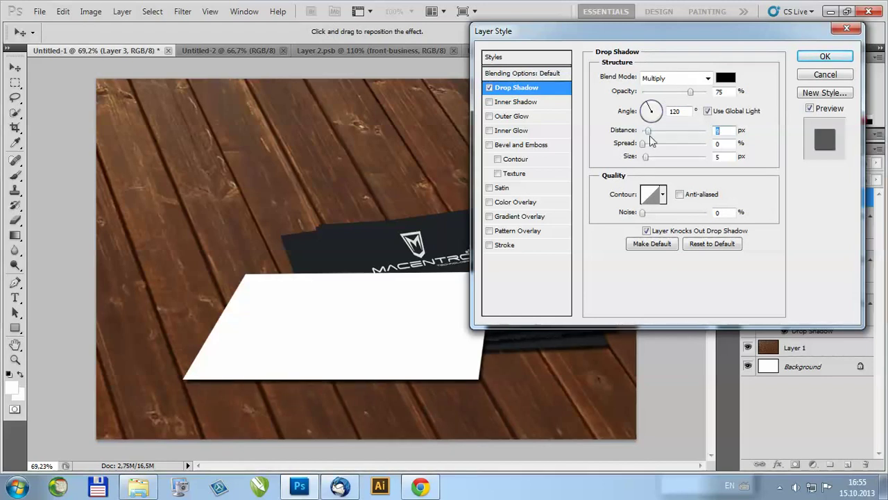
{"action": "left_click", "coordinate": [648, 157]}
{"action": "left_click_drag", "start_coordinate": [650, 161], "coordinate": [649, 160]}
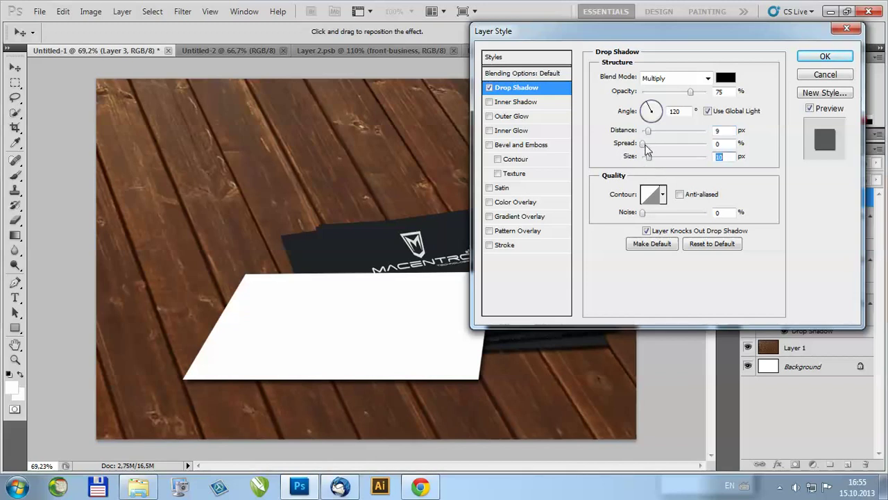
{"action": "left_click_drag", "start_coordinate": [644, 146], "coordinate": [655, 151]}
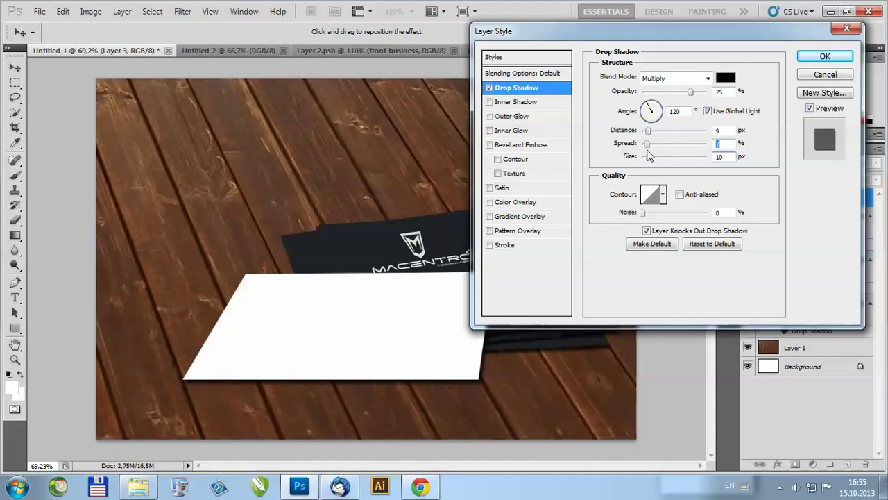
{"action": "left_click", "coordinate": [824, 58]}
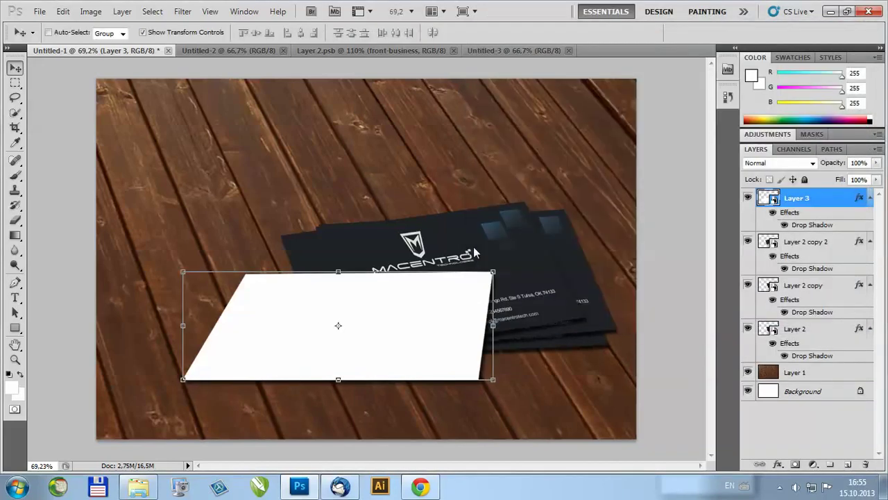
Step: Open Layer 3's smart object contents and place the back--business image into it
{"action": "right_click", "coordinate": [809, 201]}
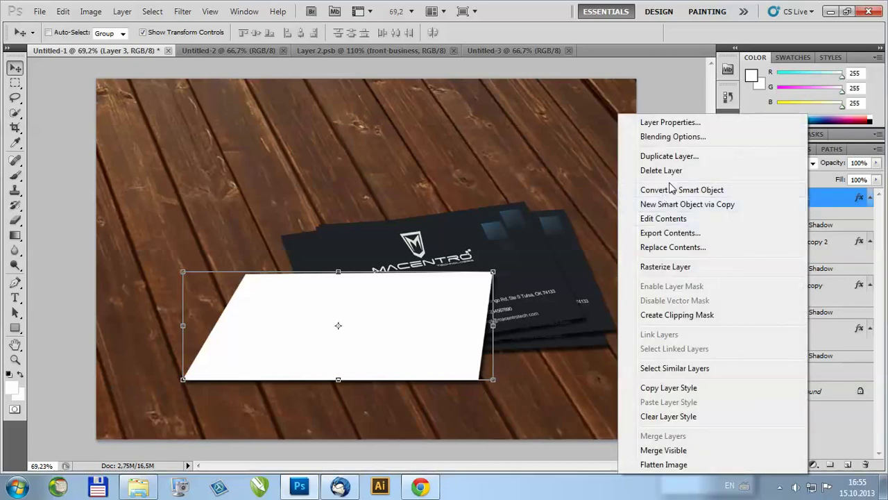
{"action": "left_click", "coordinate": [679, 220]}
{"action": "left_click", "coordinate": [521, 219]}
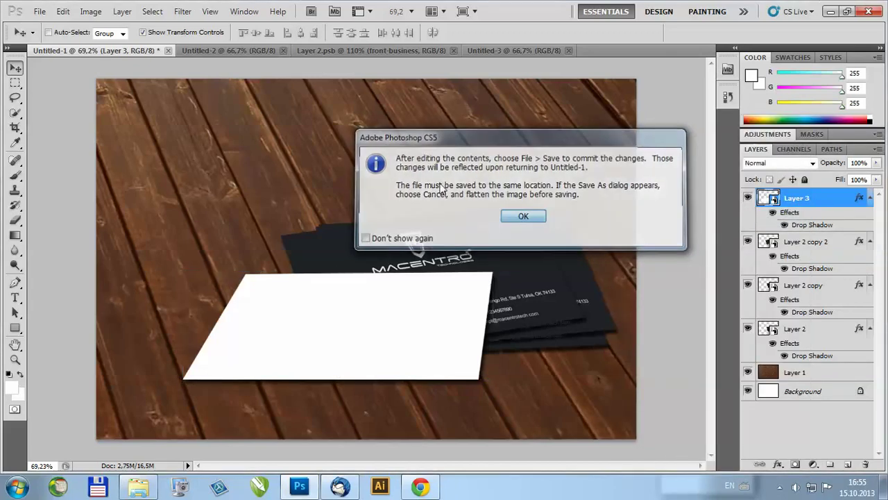
{"action": "left_click", "coordinate": [40, 11]}
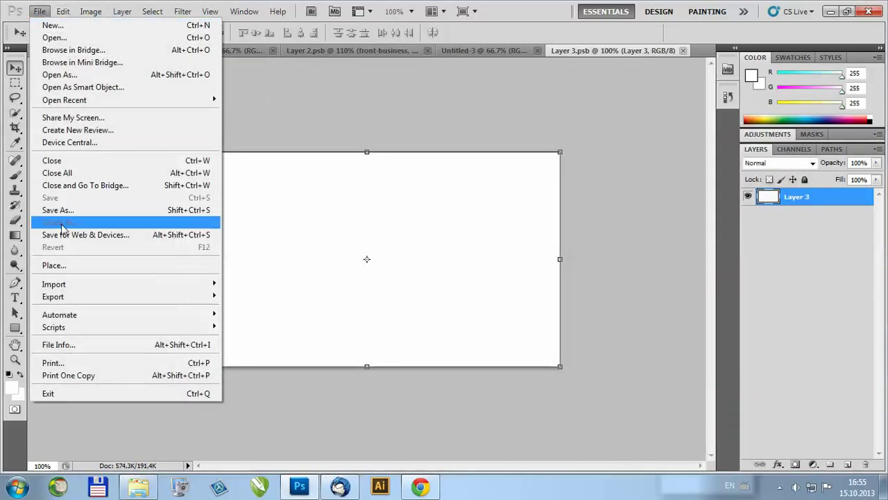
{"action": "left_click", "coordinate": [54, 265]}
{"action": "left_click_drag", "start_coordinate": [632, 149], "coordinate": [597, 347]}
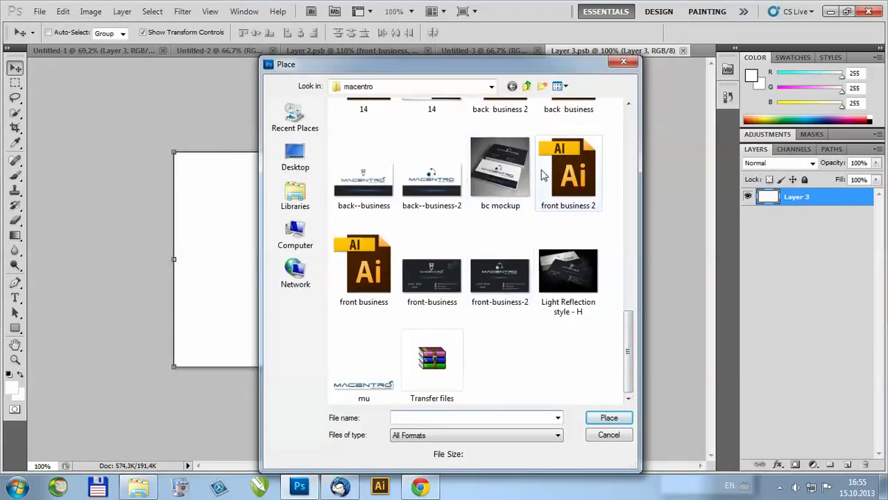
{"action": "left_click", "coordinate": [364, 183]}
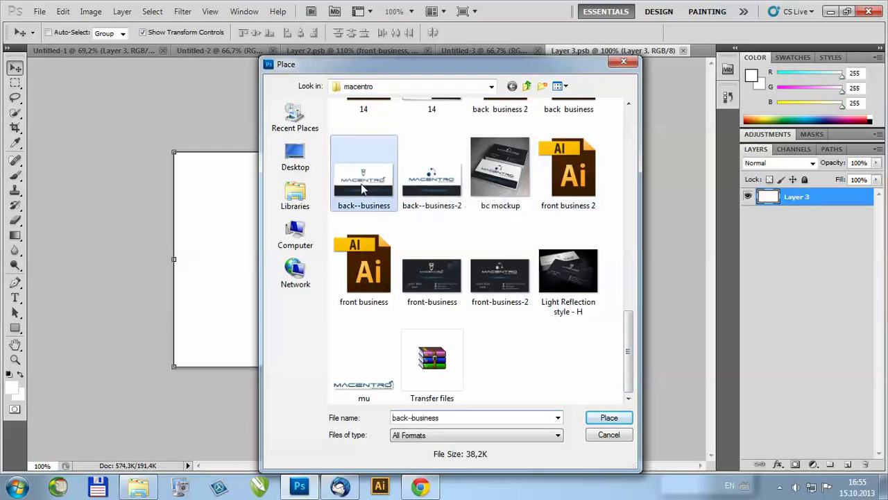
{"action": "left_click", "coordinate": [605, 415]}
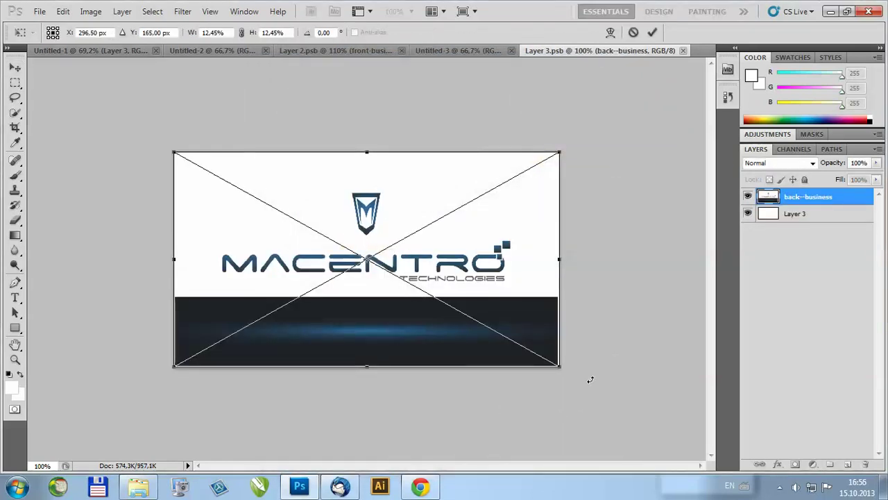
Step: Scale the back--business design to cover the card, save the contents, and return to Untitled-1
{"action": "left_click_drag", "start_coordinate": [562, 372], "coordinate": [572, 374]}
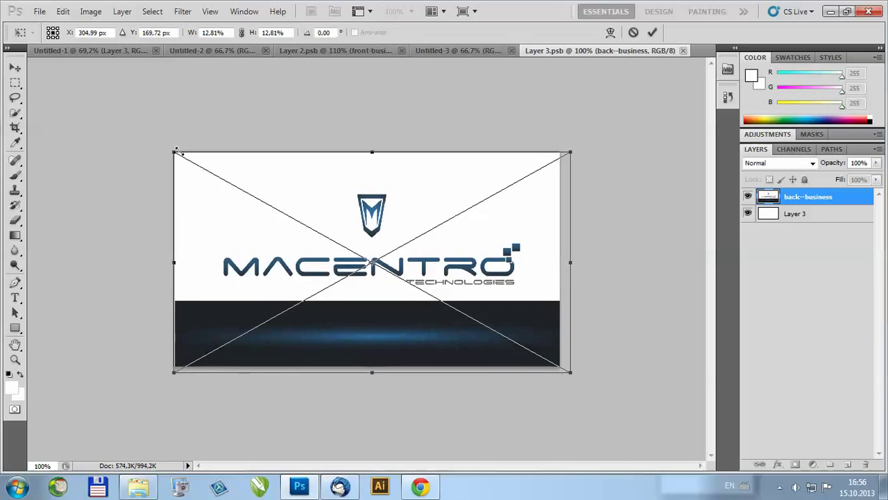
{"action": "left_click_drag", "start_coordinate": [172, 151], "coordinate": [165, 147]}
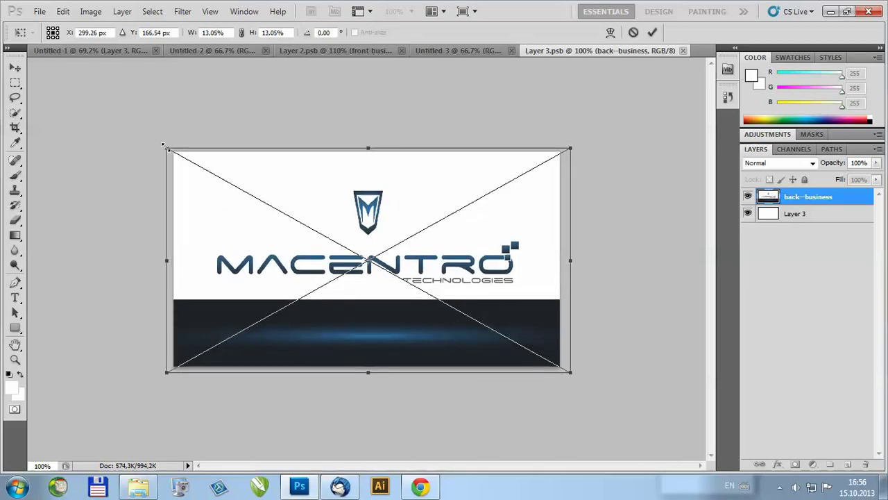
{"action": "left_click_drag", "start_coordinate": [165, 147], "coordinate": [159, 140]}
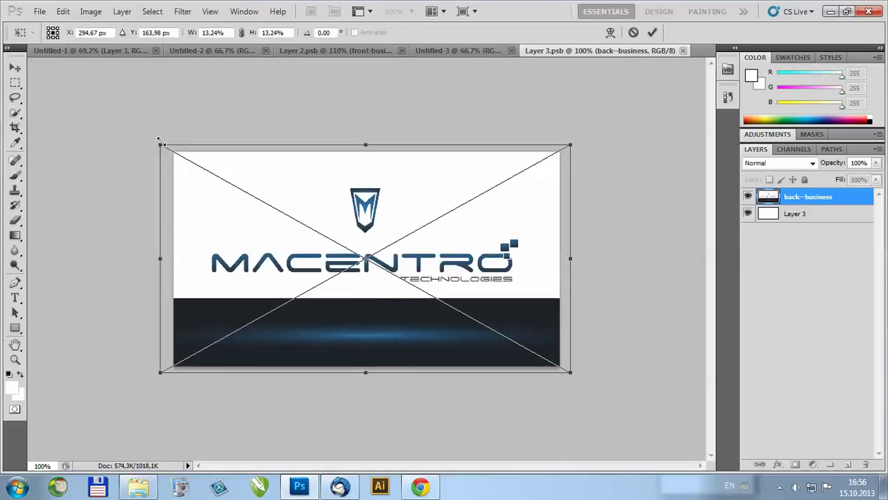
{"action": "key", "text": "Return"}
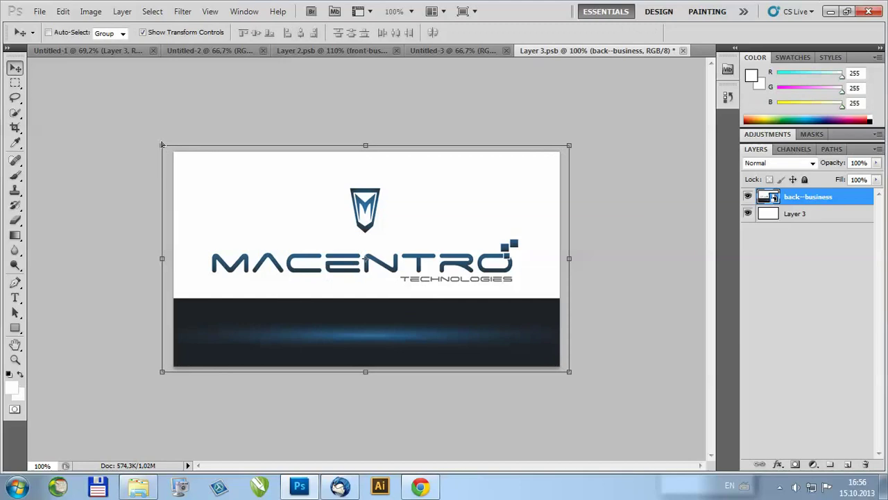
{"action": "key", "text": "ctrl+s"}
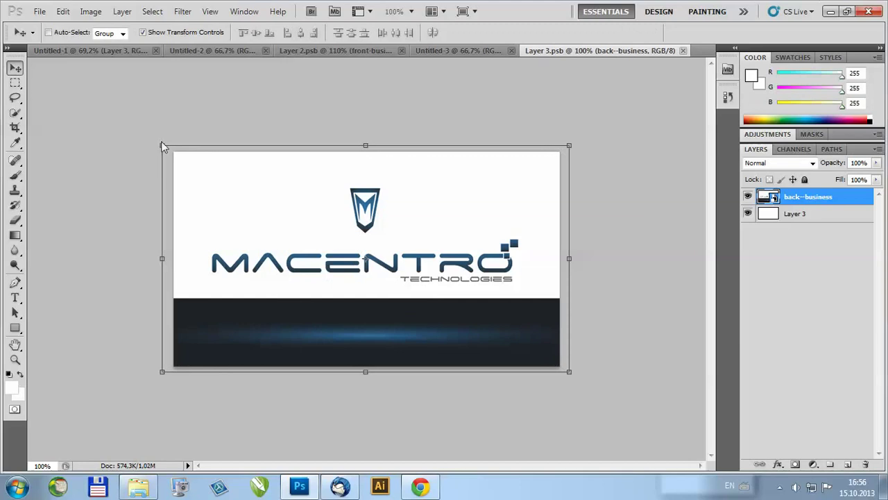
{"action": "left_click", "coordinate": [64, 48]}
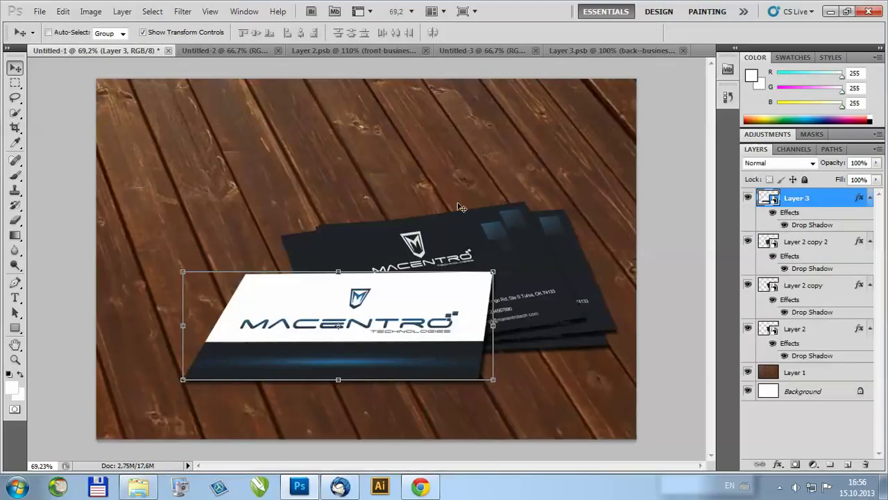
Step: Tilt the white back card slightly and duplicate its layer as Layer 3 copy
{"action": "scroll", "coordinate": [395, 361], "scroll_direction": "up", "scroll_amount": 4}
{"action": "scroll", "coordinate": [403, 361], "scroll_direction": "down", "scroll_amount": 2}
{"action": "scroll", "coordinate": [312, 367], "scroll_direction": "down", "scroll_amount": 3}
{"action": "scroll", "coordinate": [318, 364], "scroll_direction": "up", "scroll_amount": 1}
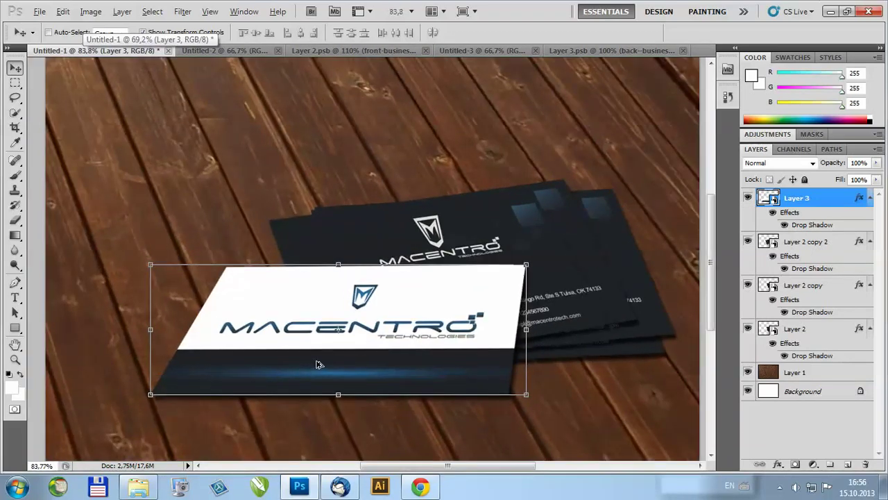
{"action": "scroll", "coordinate": [322, 335], "scroll_direction": "down", "scroll_amount": 1}
{"action": "left_click_drag", "start_coordinate": [812, 201], "coordinate": [851, 479]}
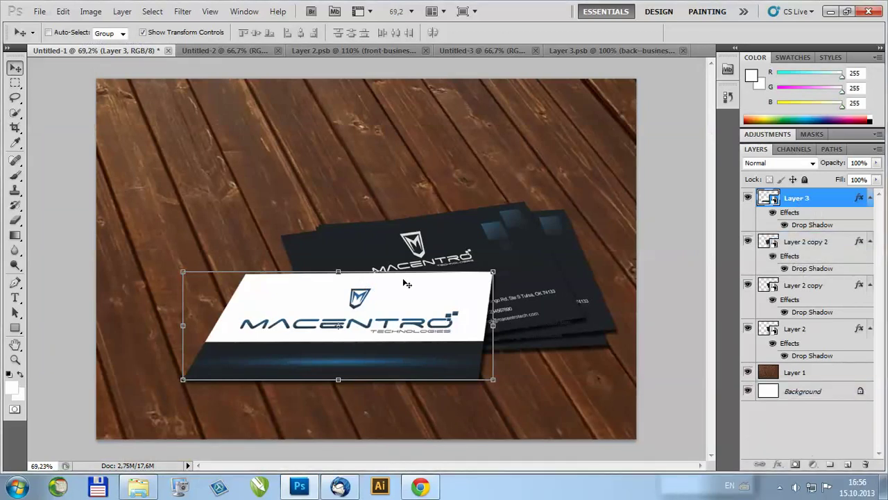
{"action": "mouse_move", "coordinate": [497, 386]}
{"action": "left_mouse_down"}
{"action": "mouse_move", "coordinate": [501, 399]}
{"action": "mouse_move", "coordinate": [508, 387]}
{"action": "mouse_move", "coordinate": [505, 395]}
{"action": "left_mouse_up"}
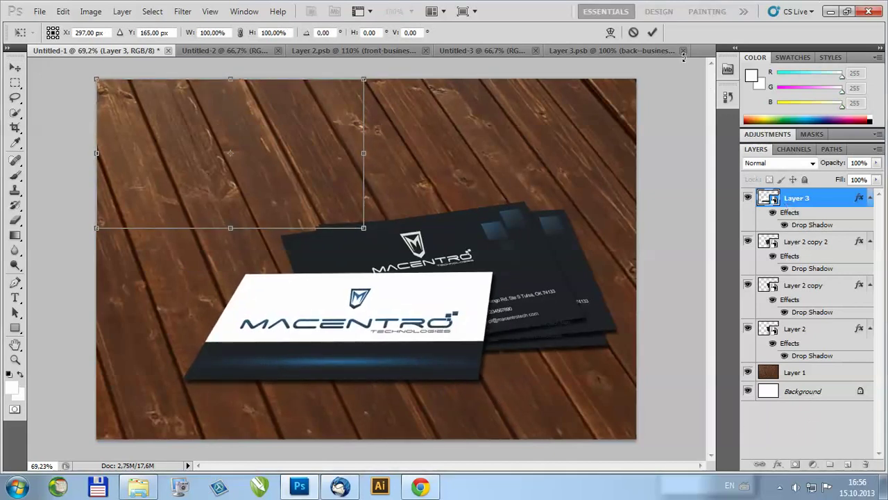
{"action": "left_click", "coordinate": [633, 33]}
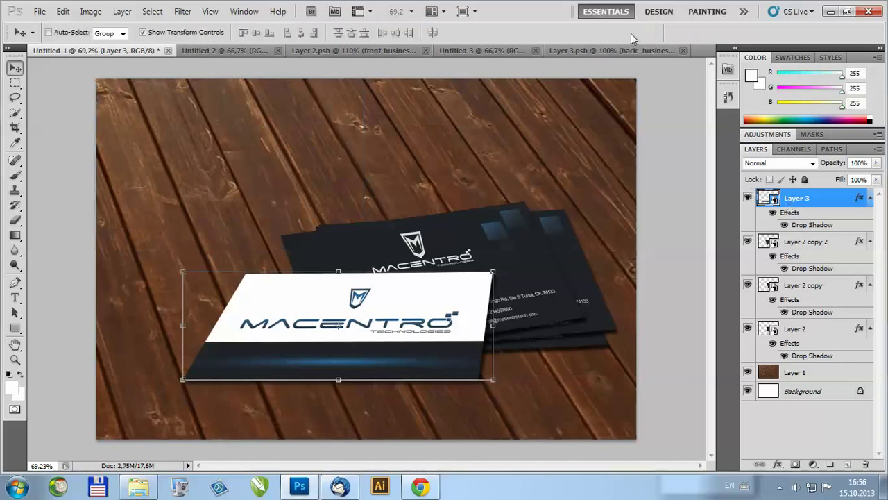
{"action": "left_click_drag", "start_coordinate": [813, 201], "coordinate": [848, 464]}
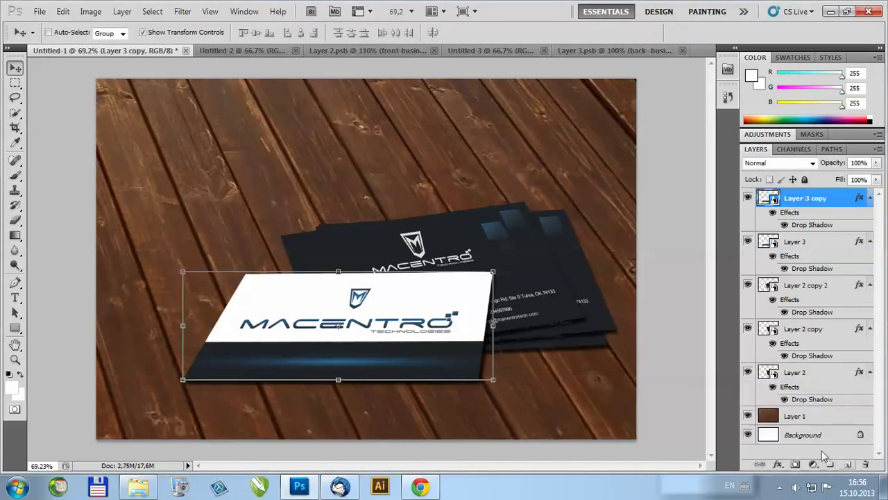
Step: Rotate Layer 3 copy clockwise
{"action": "left_click", "coordinate": [495, 391]}
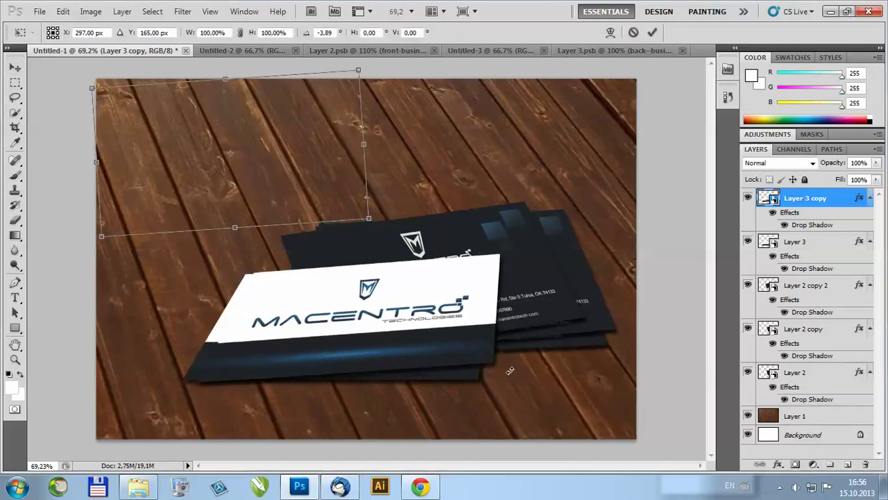
{"action": "left_click_drag", "start_coordinate": [504, 379], "coordinate": [443, 426]}
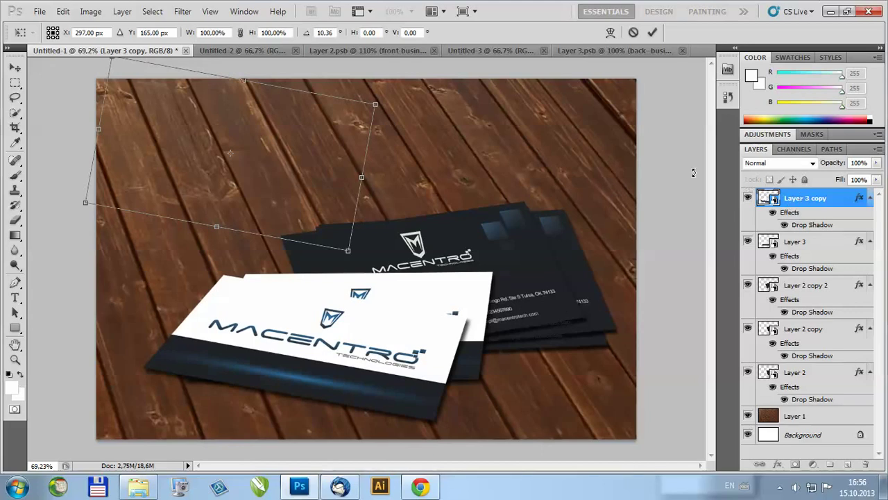
{"action": "key", "text": "Escape"}
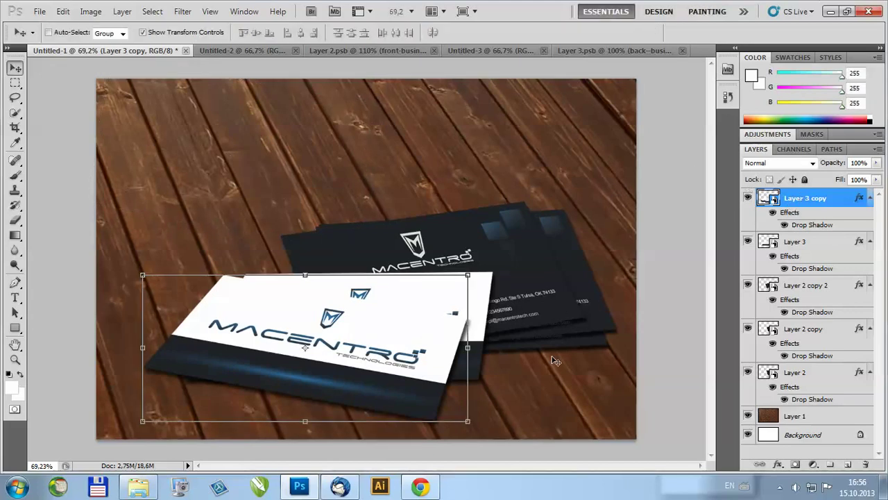
Step: Duplicate it as Layer 3 copy 2, rotate that copy slightly, and move it up and right
{"action": "left_click_drag", "start_coordinate": [814, 200], "coordinate": [849, 464]}
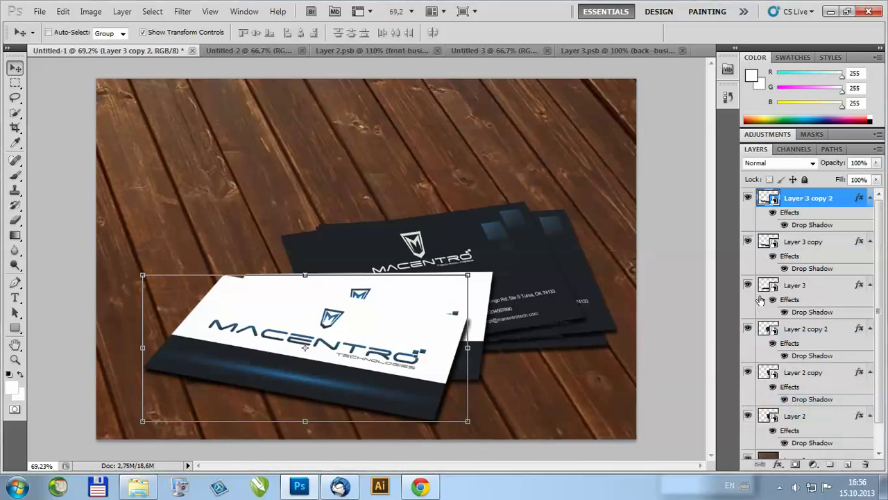
{"action": "left_click_drag", "start_coordinate": [474, 269], "coordinate": [475, 299]}
{"action": "left_click_drag", "start_coordinate": [330, 351], "coordinate": [331, 354]}
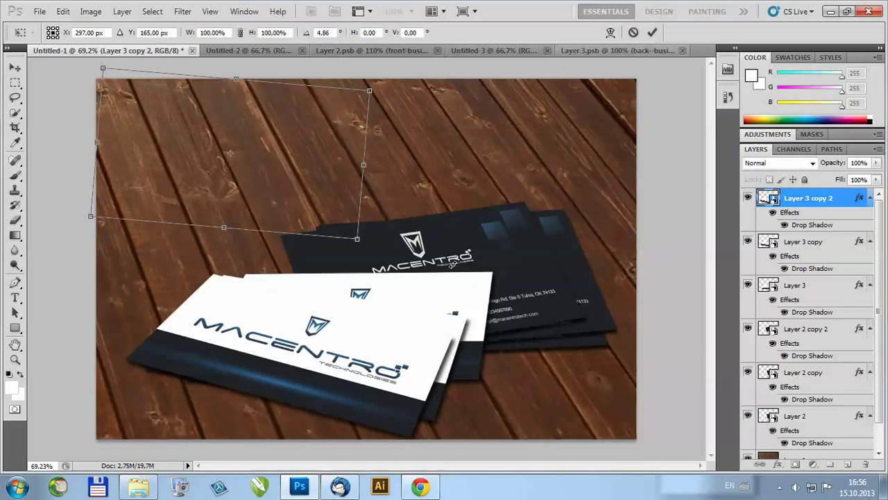
{"action": "left_click", "coordinate": [652, 32]}
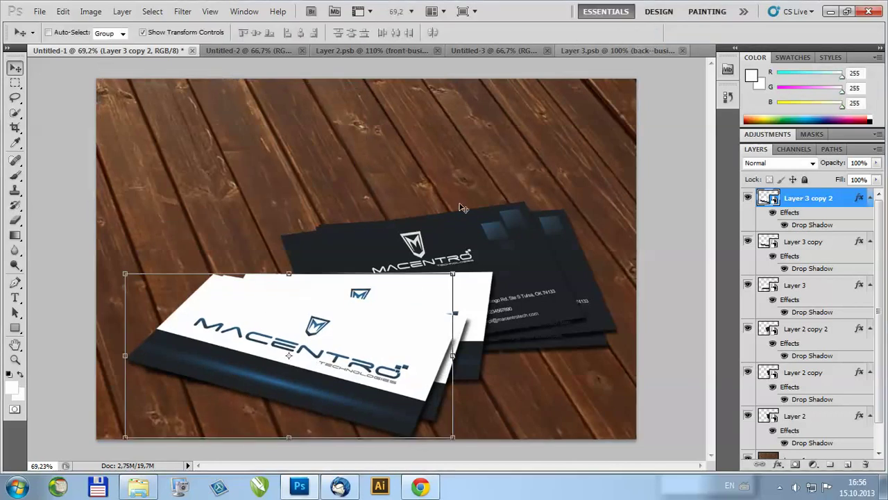
{"action": "left_click_drag", "start_coordinate": [358, 334], "coordinate": [402, 340]}
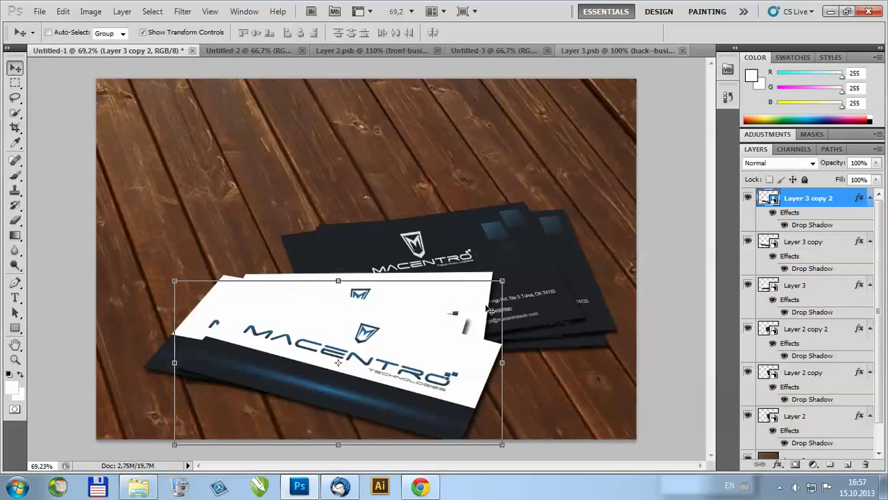
{"action": "left_click", "coordinate": [805, 242], "text": "shift"}
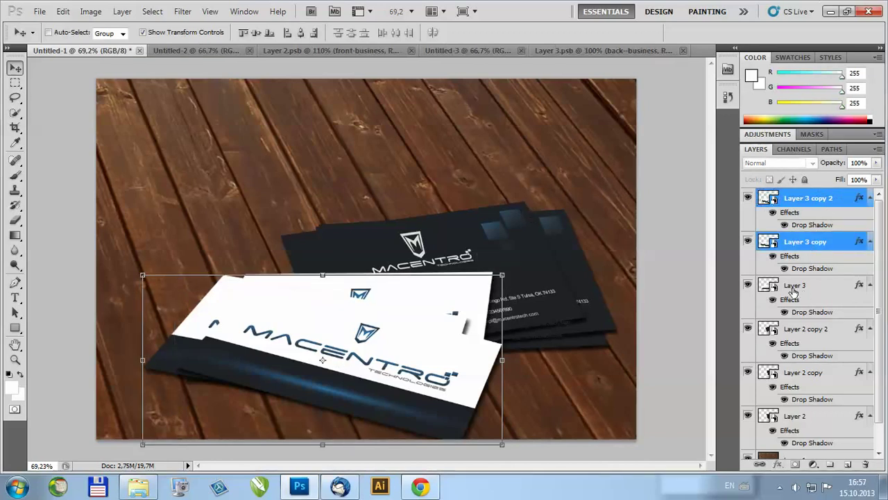
Step: Shift the three selected white cards together slightly right and down
{"action": "left_click", "coordinate": [803, 284], "text": "shift"}
{"action": "left_click_drag", "start_coordinate": [410, 363], "coordinate": [446, 376]}
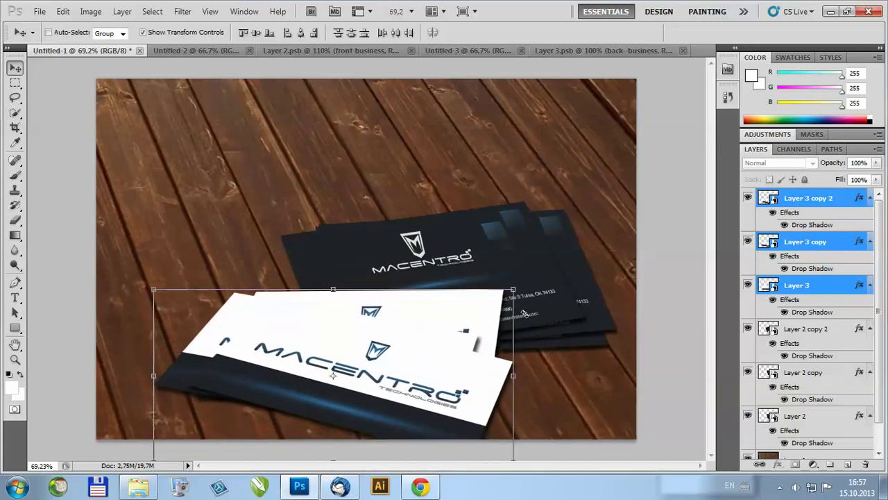
{"action": "key", "text": "ctrl+minus"}
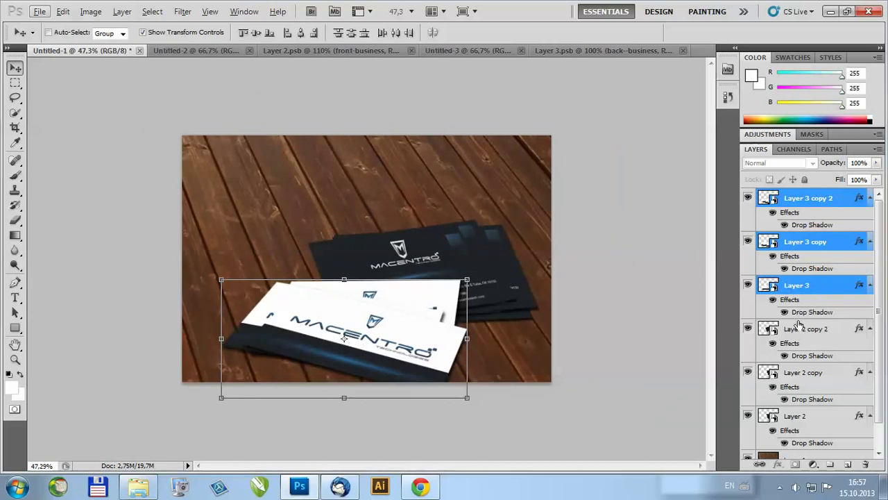
Step: Add Layer 2, Layer 2 copy and Layer 2 copy 2, then move every card up and left
{"action": "left_click", "coordinate": [812, 345], "text": "shift"}
{"action": "left_click", "coordinate": [805, 378], "text": "shift"}
{"action": "left_click", "coordinate": [789, 418], "text": "shift"}
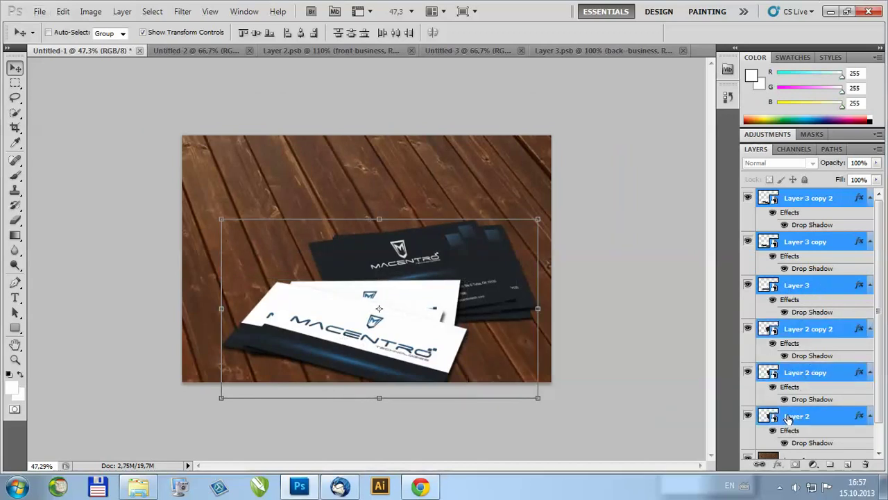
{"action": "left_click_drag", "start_coordinate": [376, 324], "coordinate": [365, 294]}
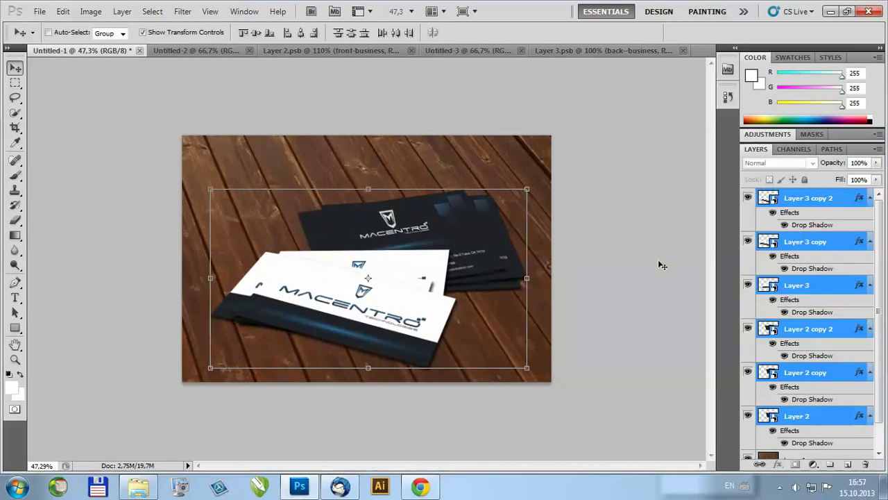
Step: Select the Layer 2 copy, wood floor and Background layers in turn
{"action": "left_click", "coordinate": [832, 382]}
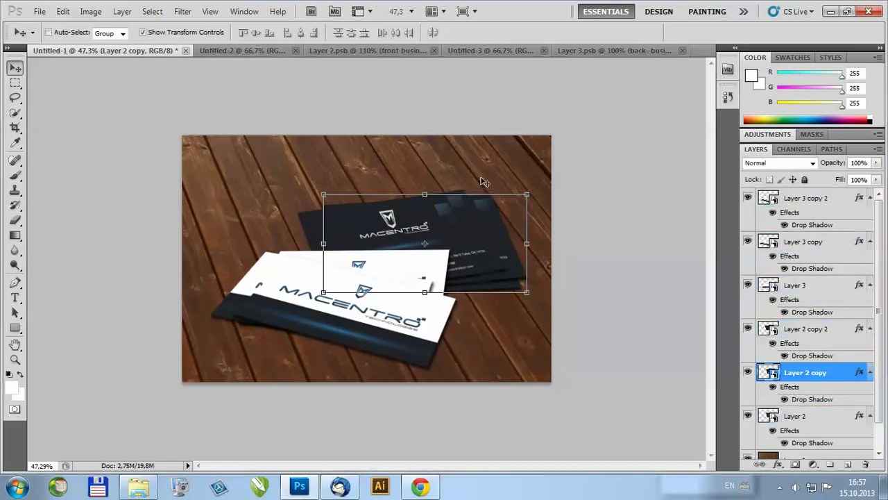
{"action": "scroll", "coordinate": [610, 313], "scroll_direction": "up", "scroll_amount": 2, "text": "alt"}
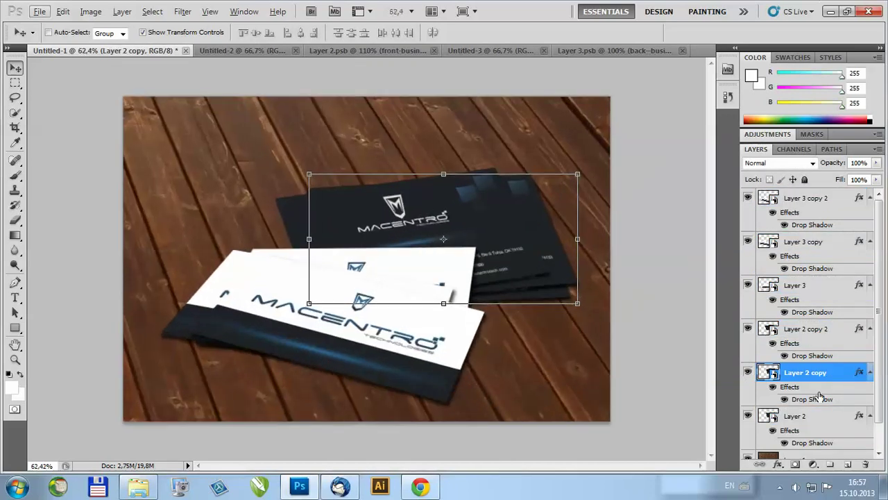
{"action": "scroll", "coordinate": [829, 389], "scroll_direction": "down", "scroll_amount": 1}
{"action": "left_click", "coordinate": [797, 431]}
{"action": "left_click", "coordinate": [794, 452]}
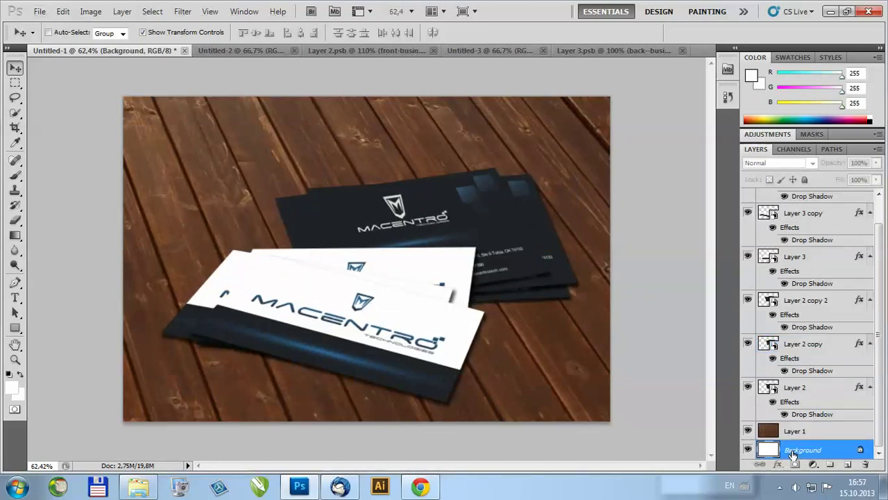
{"action": "scroll", "coordinate": [355, 326], "scroll_direction": "up", "scroll_amount": 2, "text": "alt"}
{"action": "scroll", "coordinate": [406, 362], "scroll_direction": "up", "scroll_amount": 1, "text": "alt"}
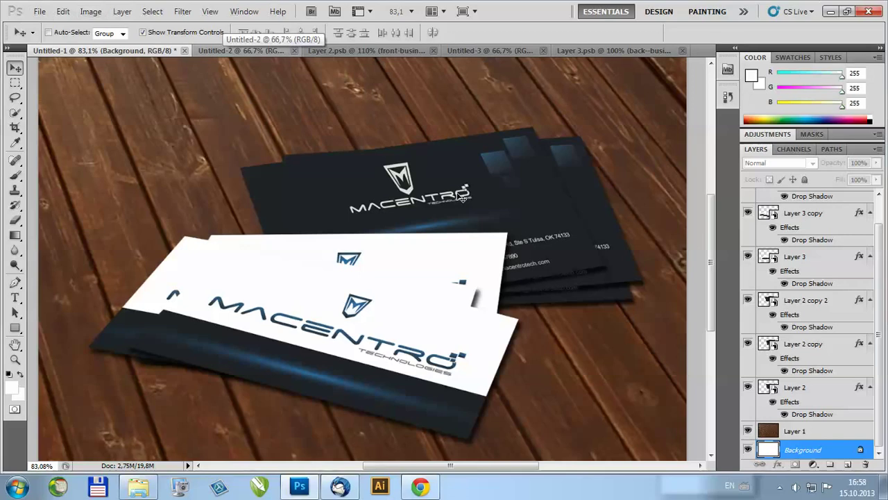
{"action": "scroll", "coordinate": [461, 282], "scroll_direction": "up", "scroll_amount": 3}
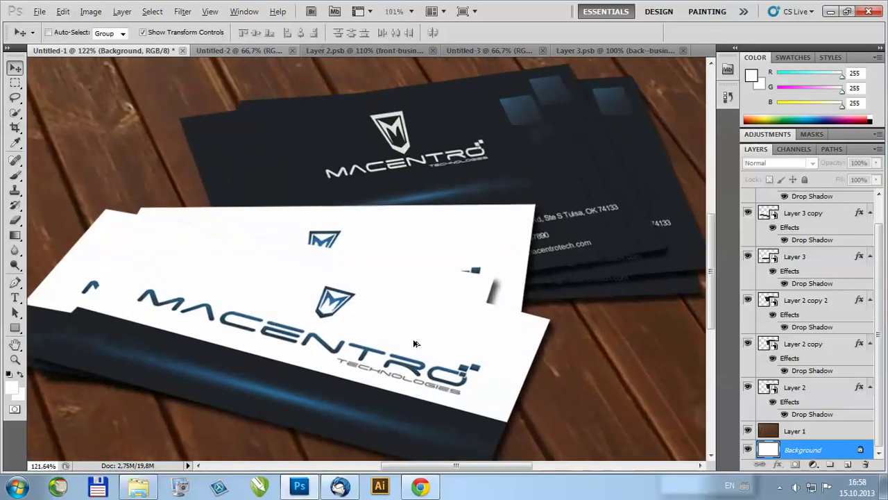
{"action": "scroll", "coordinate": [412, 354], "scroll_direction": "down", "scroll_amount": 3}
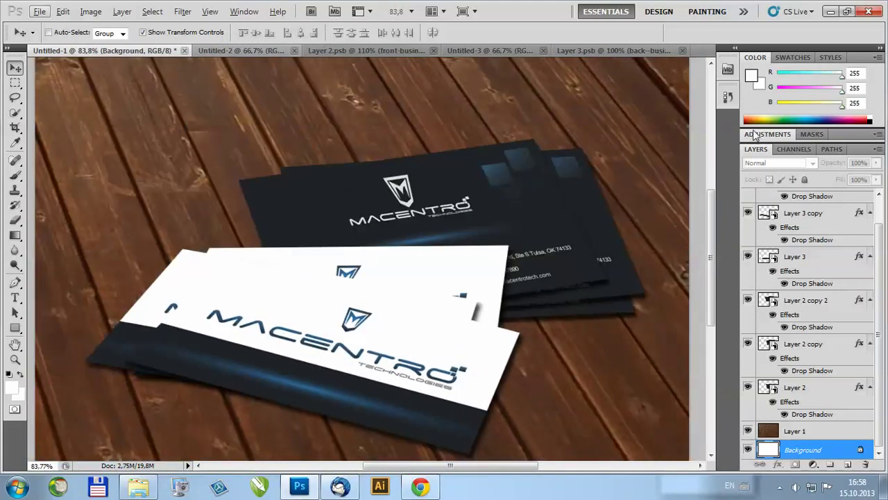
{"action": "left_click", "coordinate": [772, 215]}
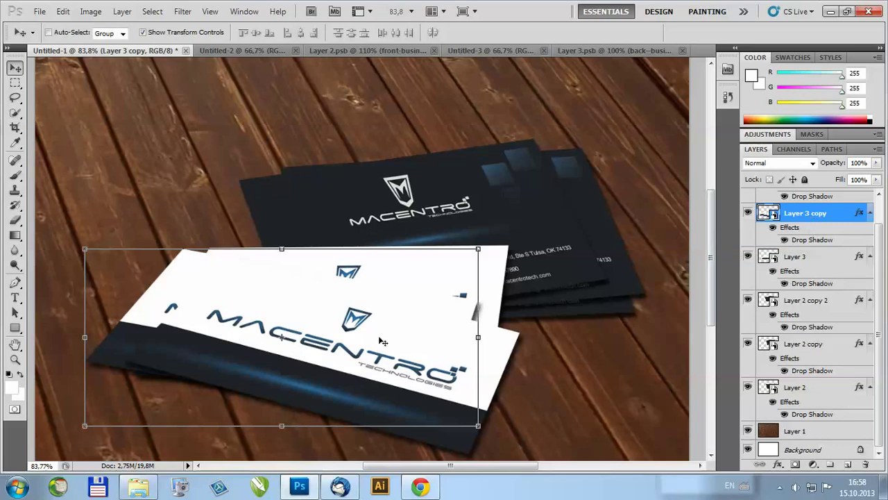
{"action": "right_click", "coordinate": [817, 215]}
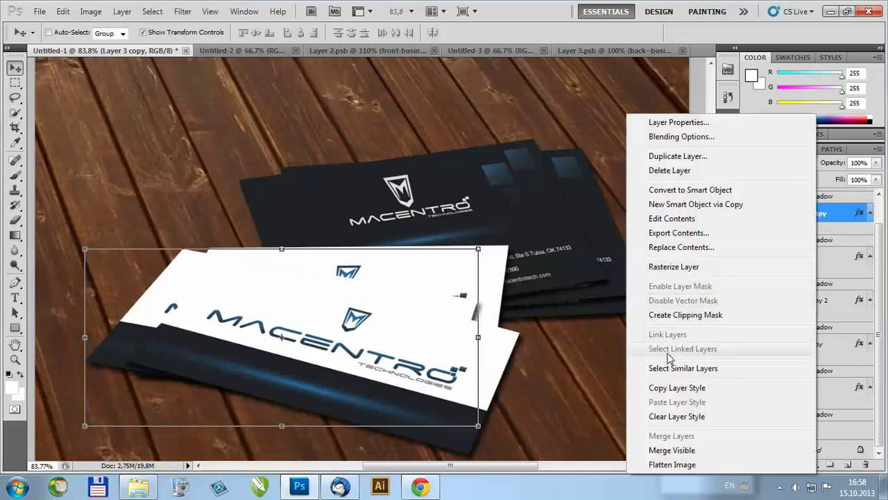
{"action": "left_click", "coordinate": [679, 219]}
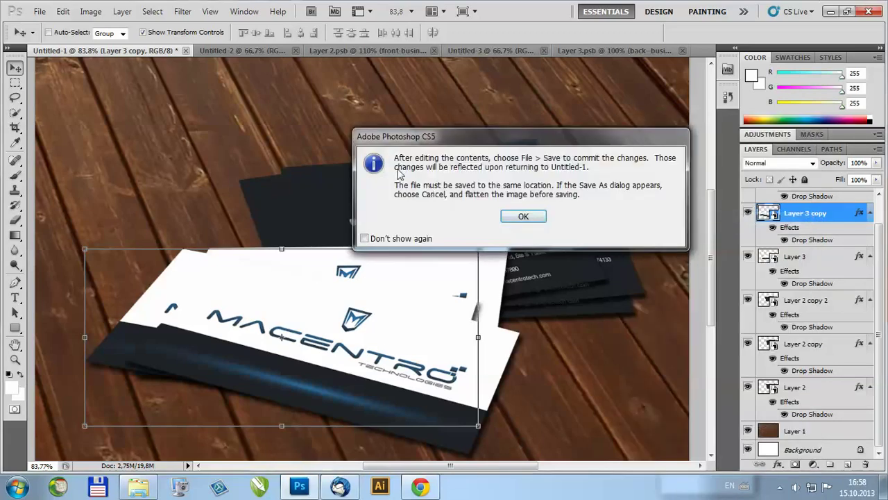
{"action": "left_click", "coordinate": [522, 218]}
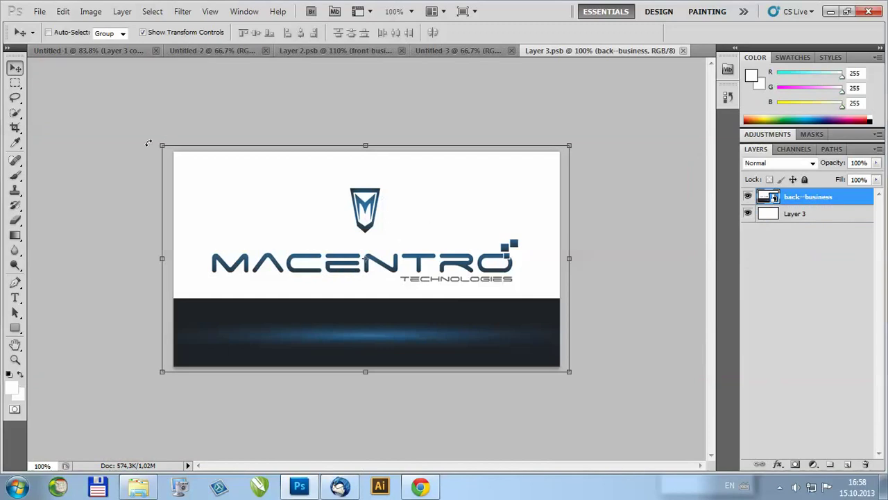
{"action": "left_click", "coordinate": [683, 51]}
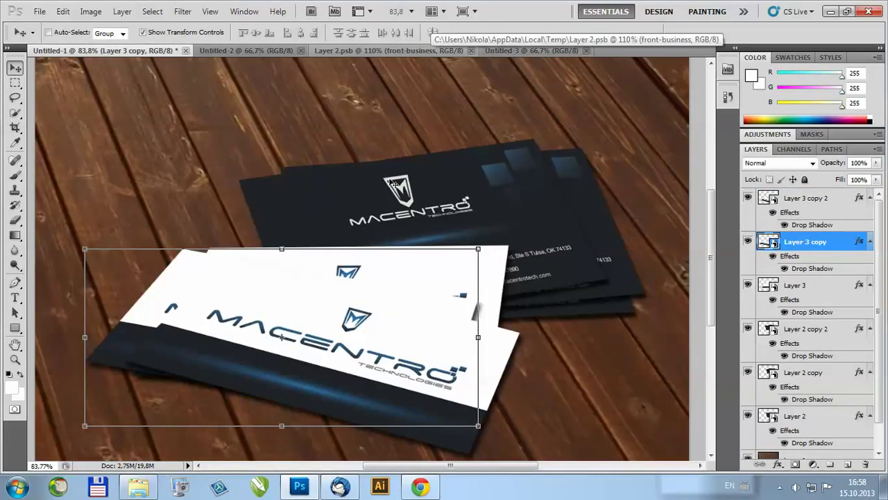